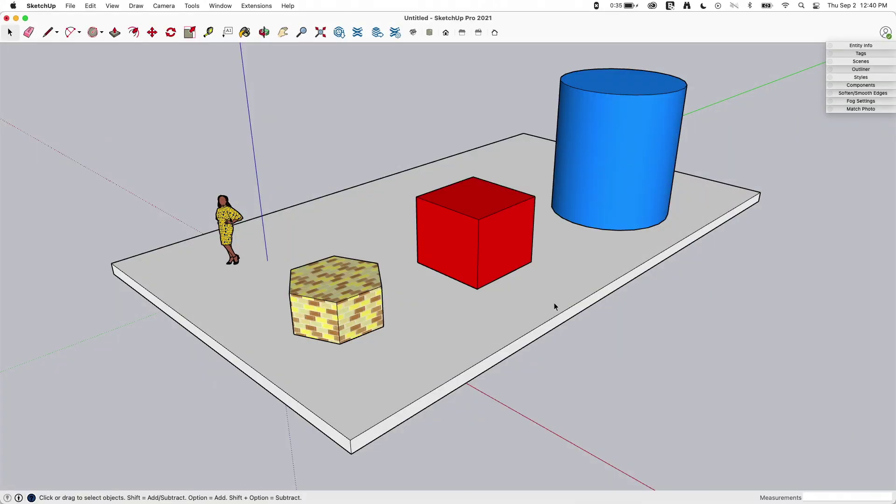
- Examine the slab, brick hexagon, red cube, blue cylinder and figure by selecting them in turn and viewing the model from several angles
click(455, 341)
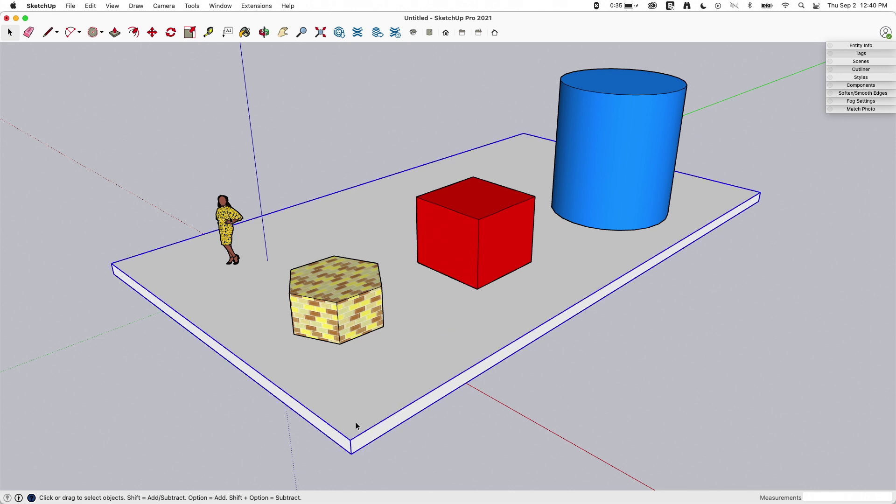
click(318, 304)
click(505, 228)
click(586, 170)
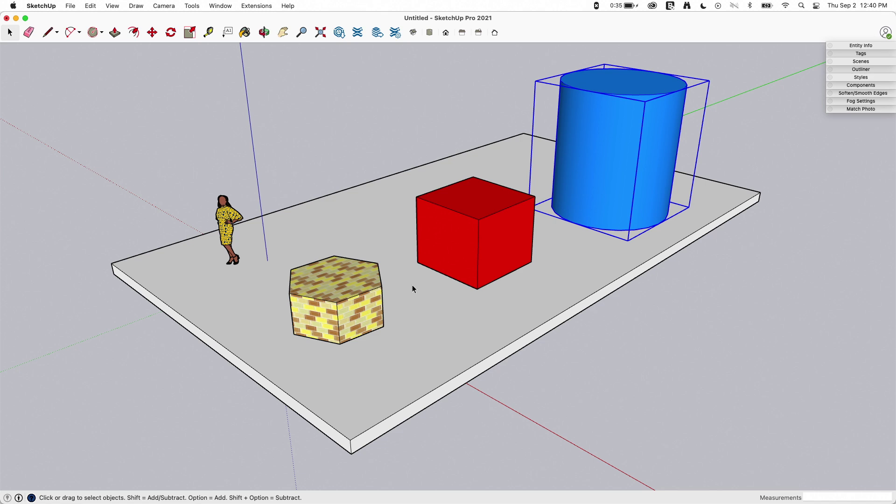
click(234, 239)
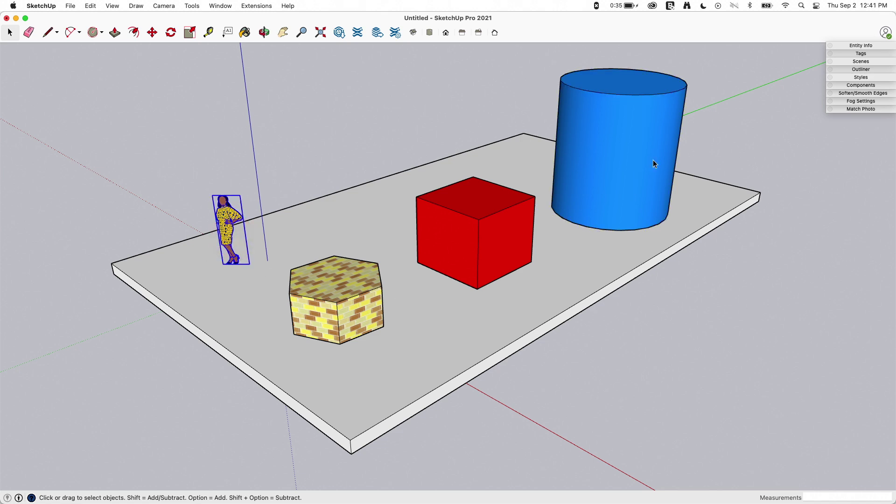
click(373, 318)
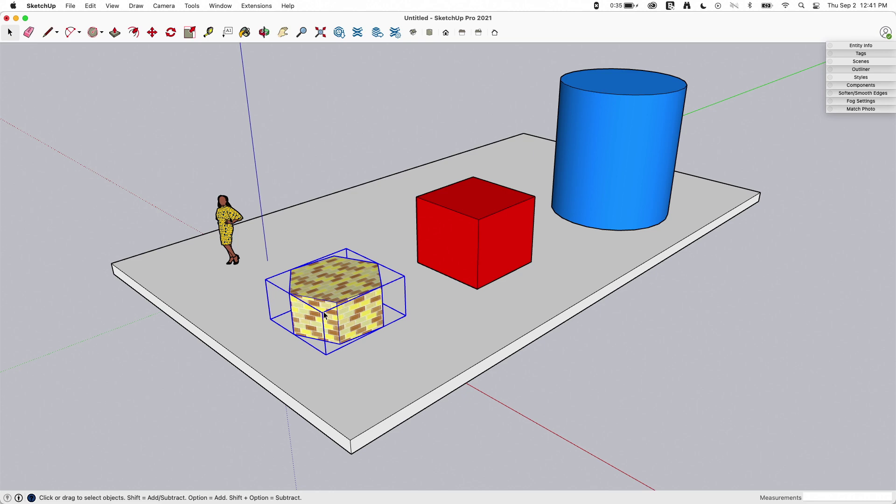
middle_drag(354, 343, 390, 350)
click(381, 447)
middle_drag(313, 297, 336, 329)
middle_drag(654, 196, 676, 180)
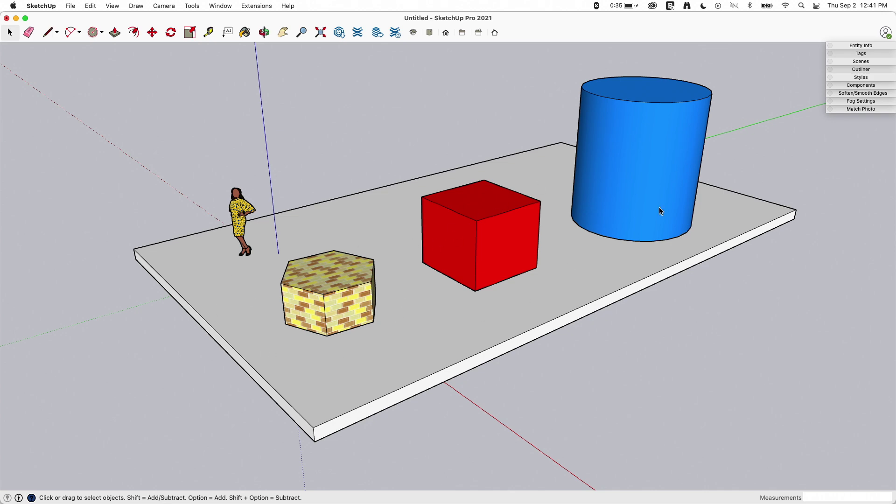
middle_drag(330, 316, 410, 234)
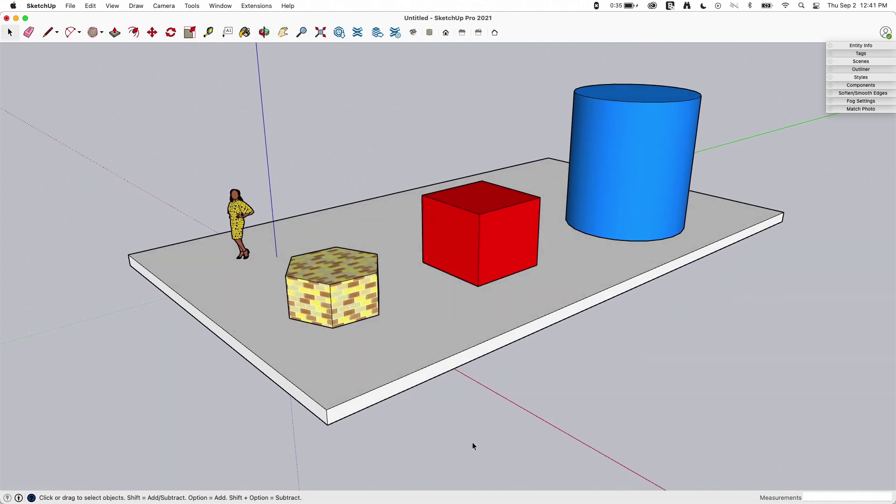
- Turn off the Edges edge style and inspect the model's faces without interior edge lines
click(111, 6)
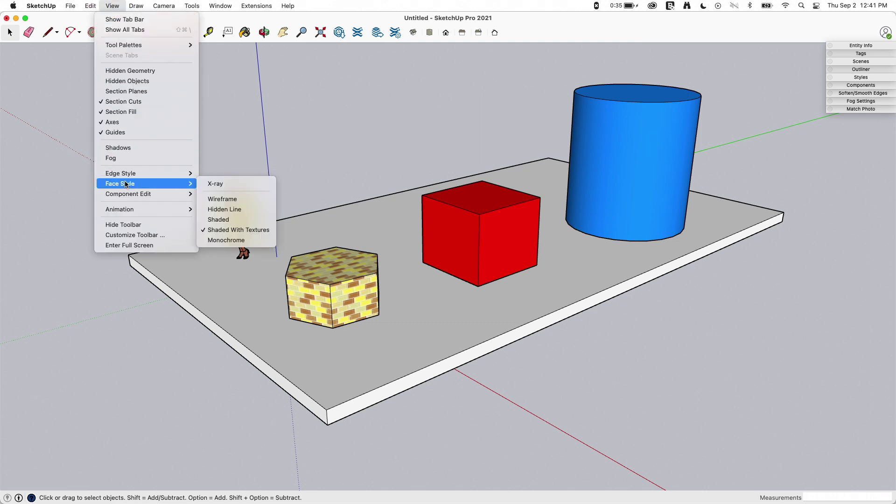
mouse_move(131, 180)
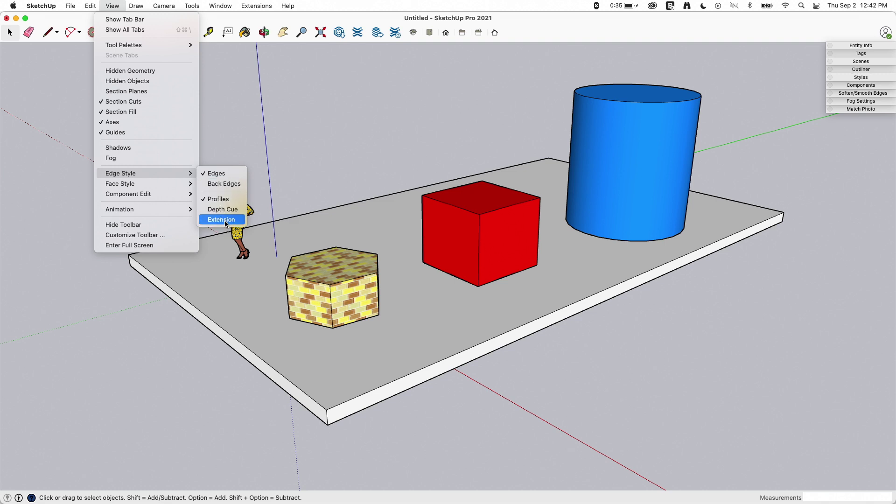
click(213, 174)
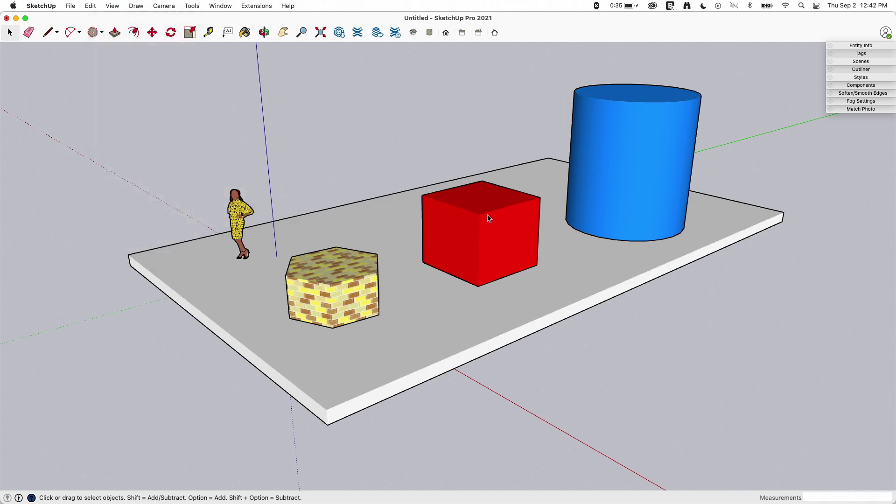
key(o)
drag(200, 256, 146, 314)
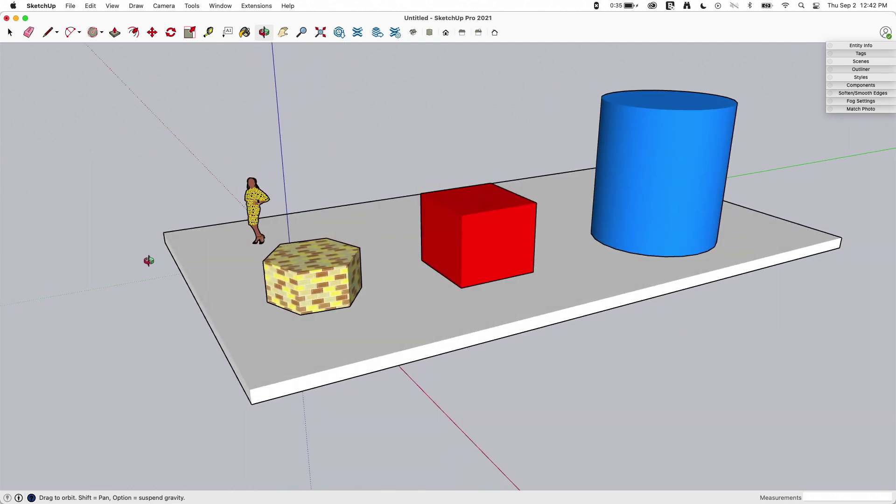
key(space)
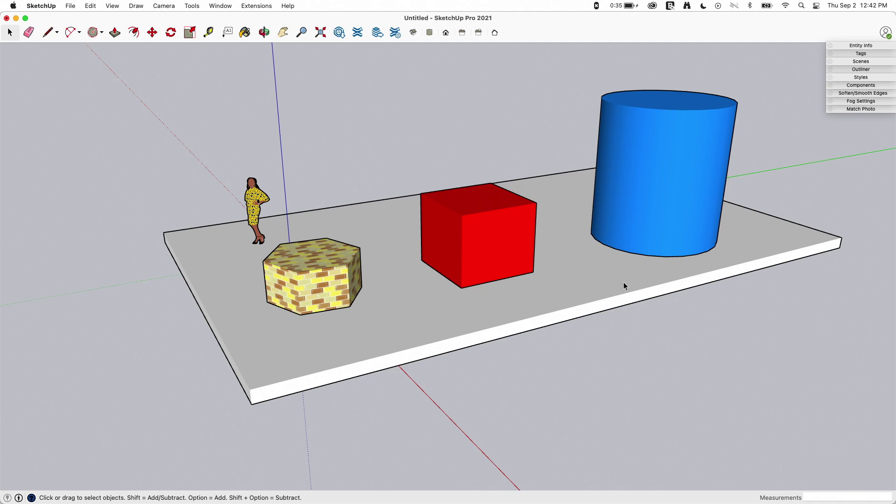
key(o)
drag(387, 303, 455, 286)
key(space)
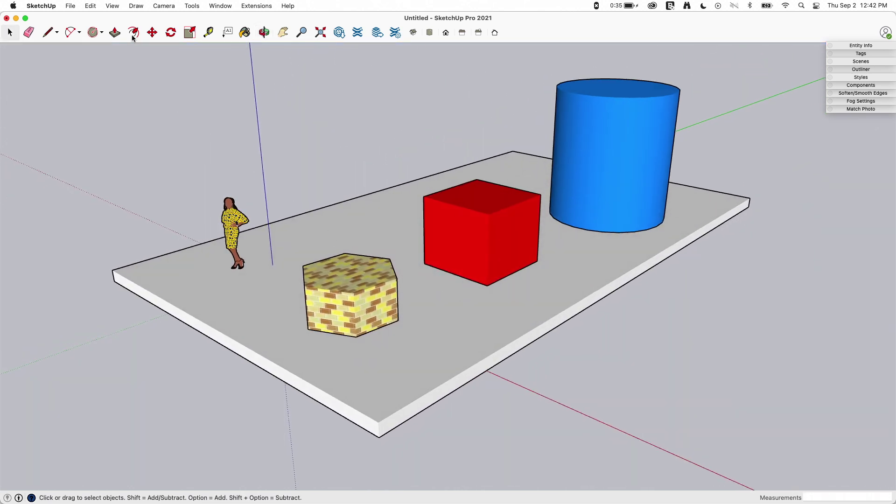
- Turn the Edges edge style back on and enable Back Edges
drag(110, 6, 224, 176)
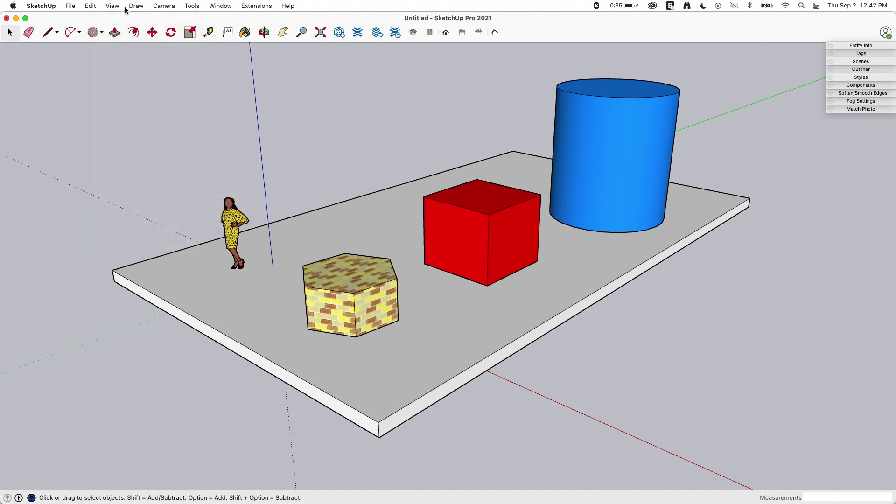
drag(112, 6, 227, 183)
- Examine the dashed back edges of the slab, cube and cylinder from several angles
key(o)
drag(584, 352, 475, 356)
key(space)
middle_drag(483, 241, 564, 246)
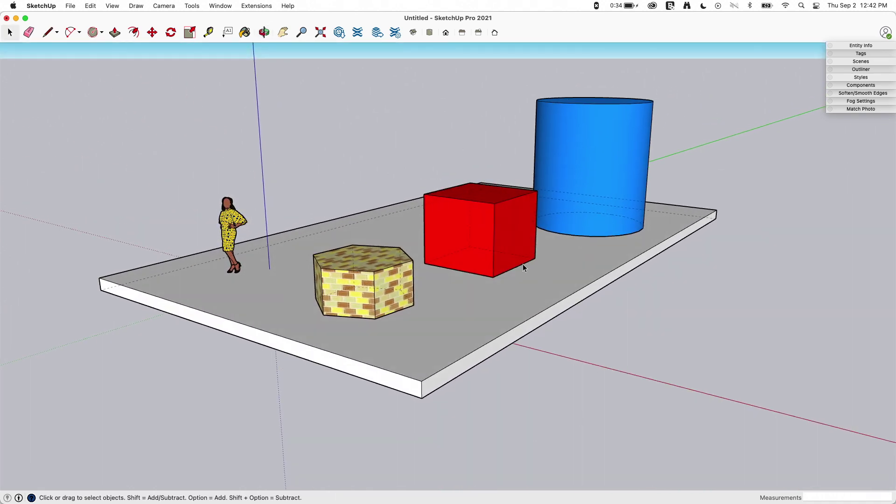
middle_drag(523, 267, 396, 318)
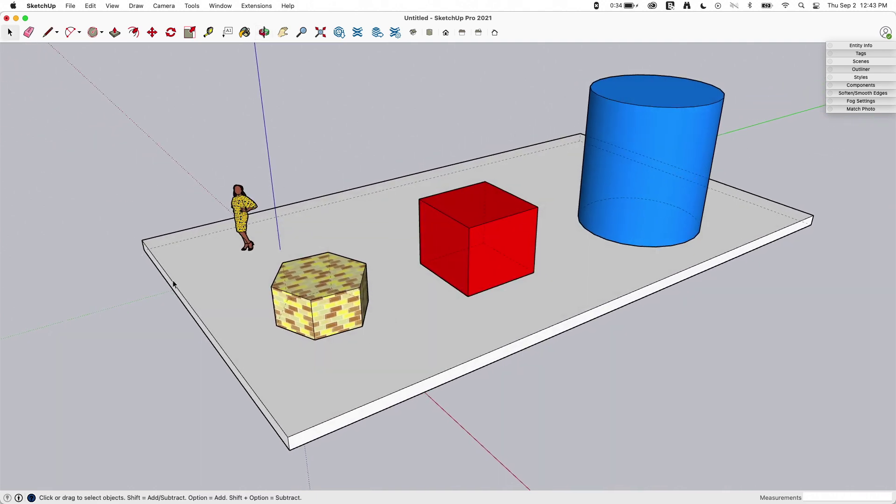
middle_drag(173, 284, 226, 279)
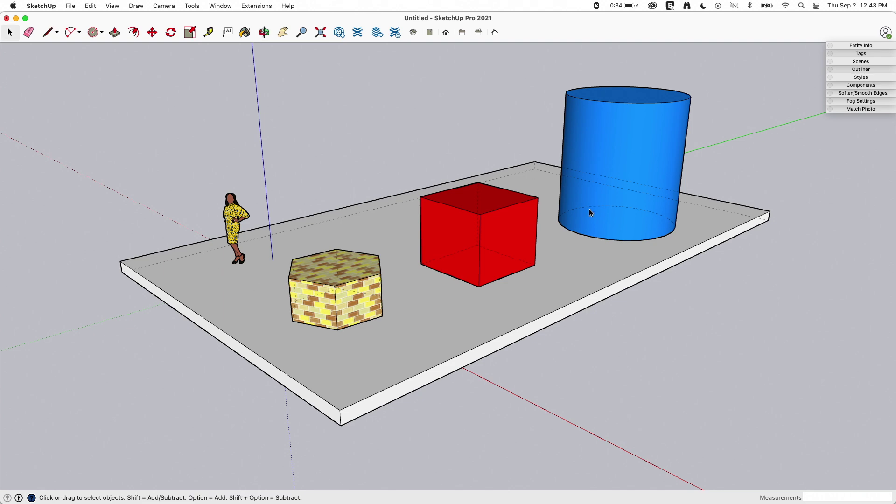
middle_drag(510, 196, 802, 223)
middle_drag(316, 235, 391, 236)
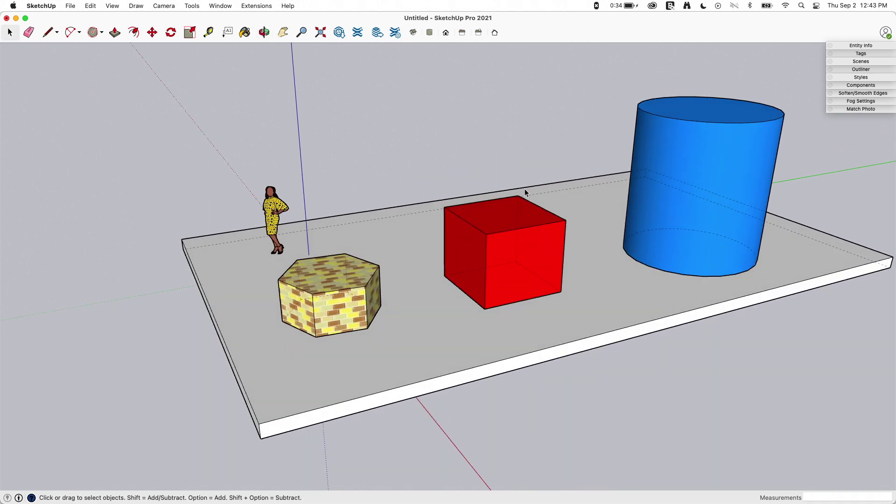
middle_drag(554, 302, 557, 259)
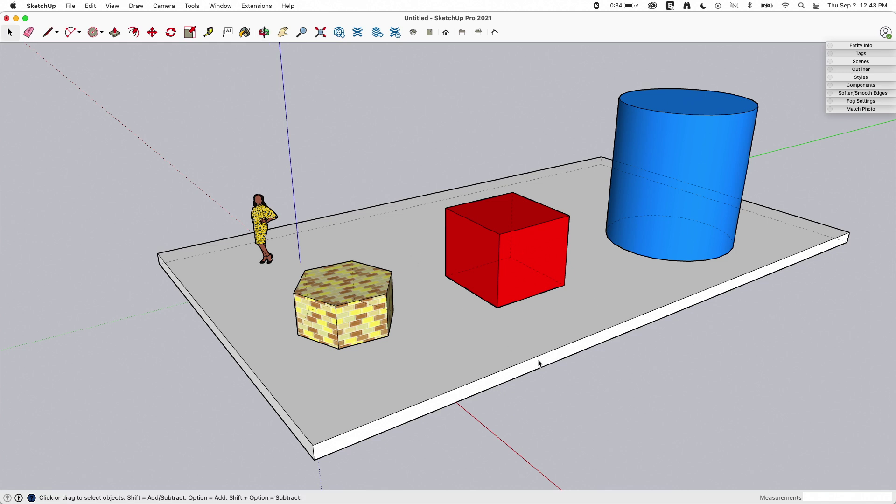
- Turn off the Back Edges edge style
click(112, 5)
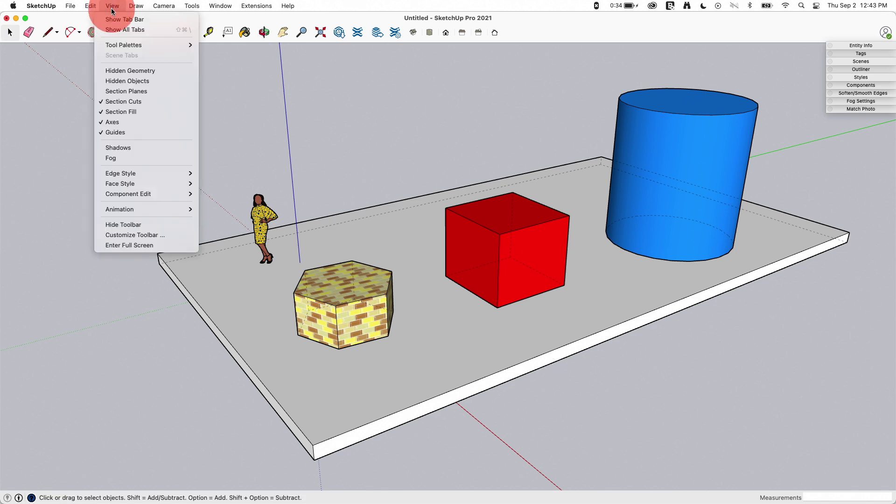
click(133, 173)
click(218, 184)
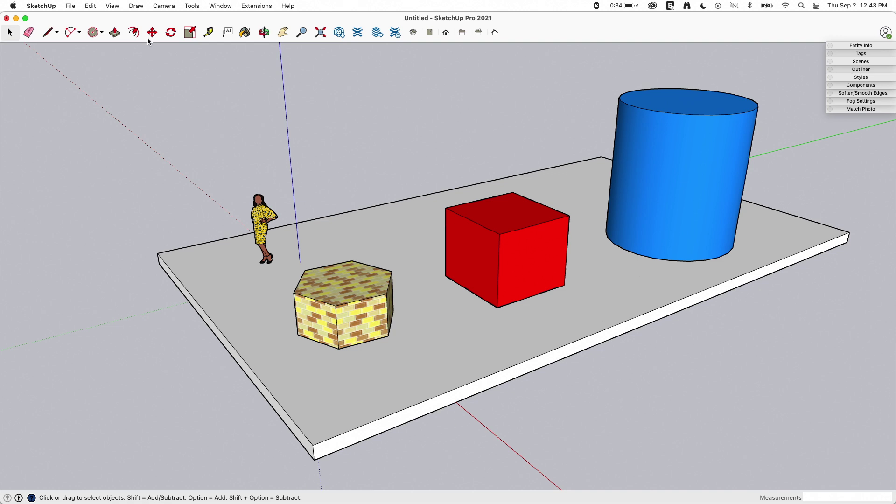
- Turn off the Profiles edge style so the objects' outlines are drawn thin
click(111, 6)
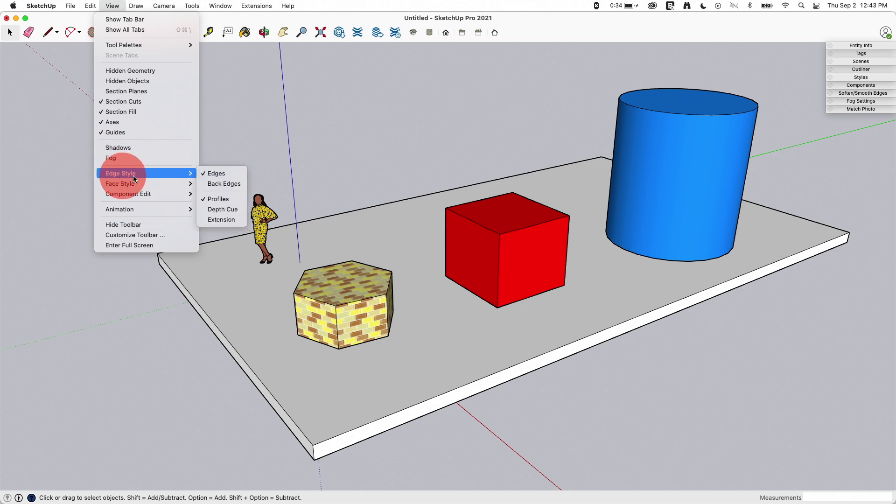
mouse_move(176, 173)
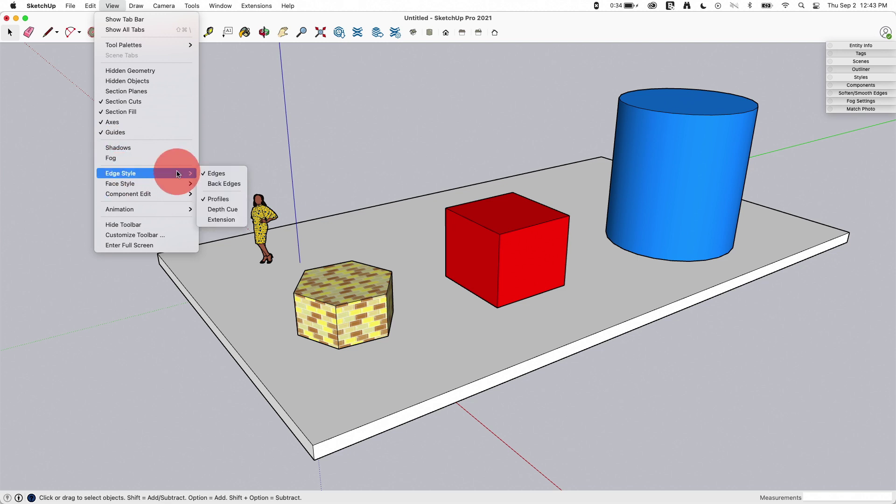
click(225, 202)
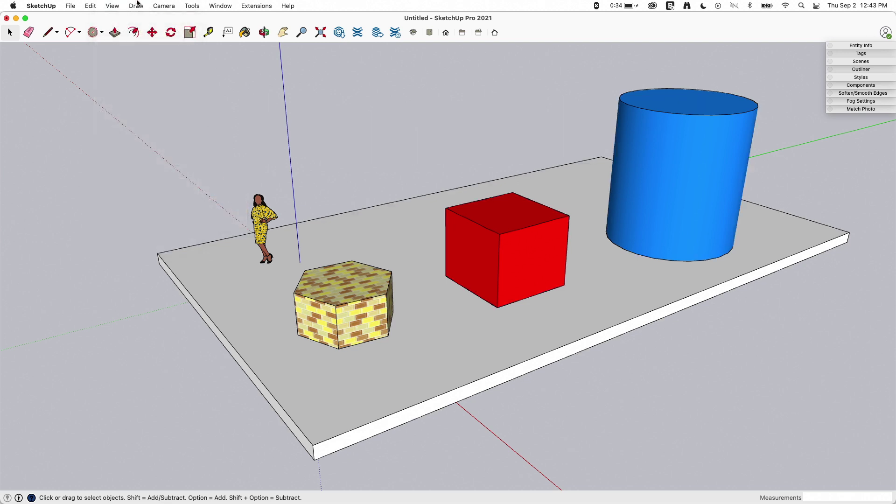
- Turn on the Depth Cue edge style so nearer edges are drawn thicker
click(112, 6)
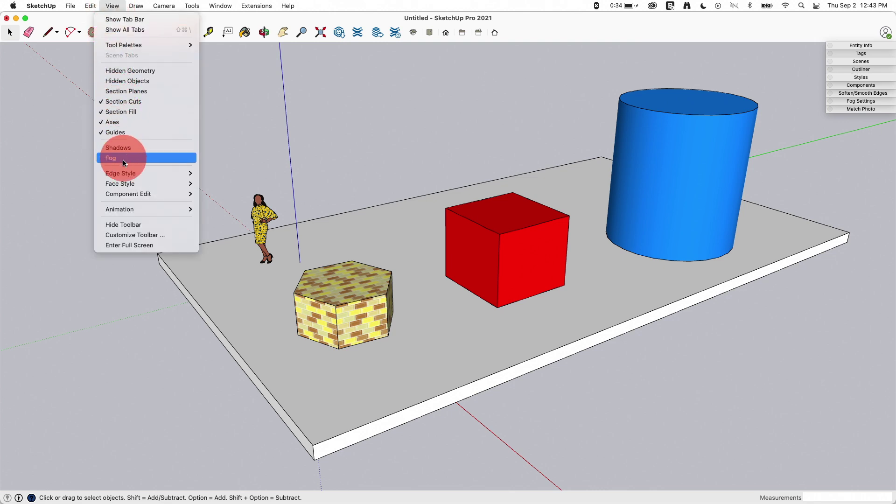
mouse_move(125, 175)
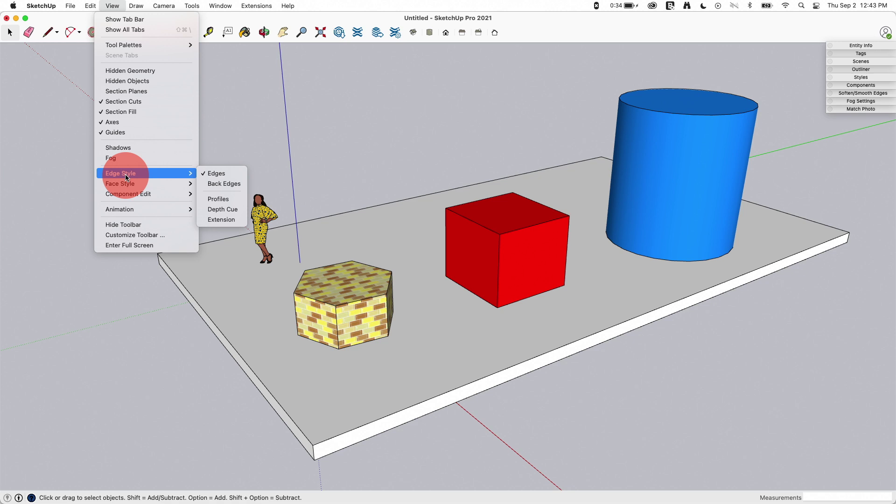
click(235, 214)
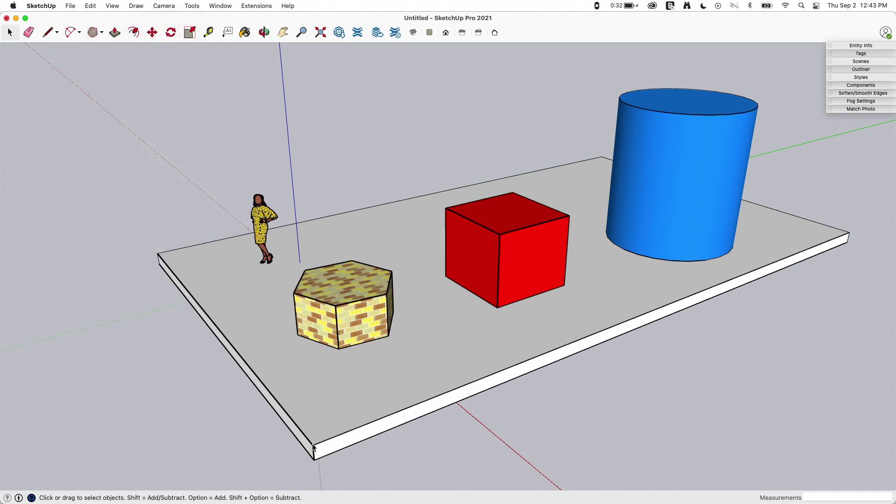
- Inspect the edge thickness on near and far objects, and turn off the Depth Cue edge style
middle_drag(312, 447, 578, 388)
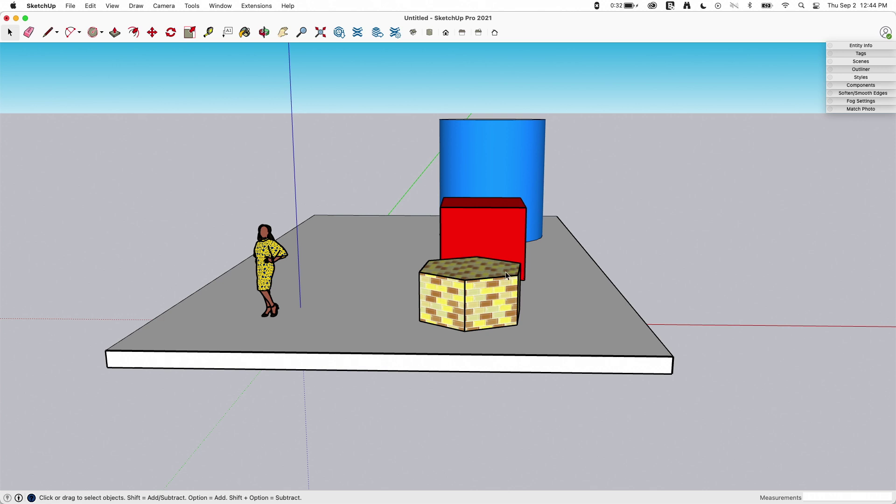
middle_drag(505, 271, 508, 240)
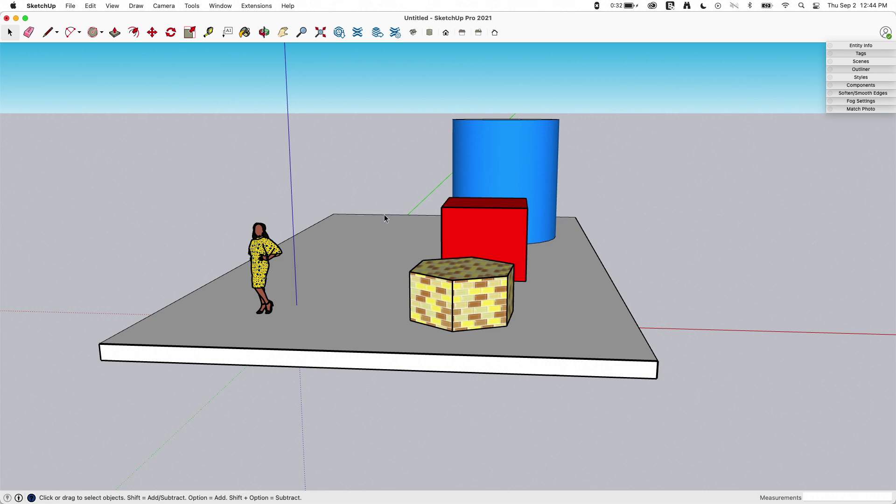
middle_drag(827, 350, 653, 314)
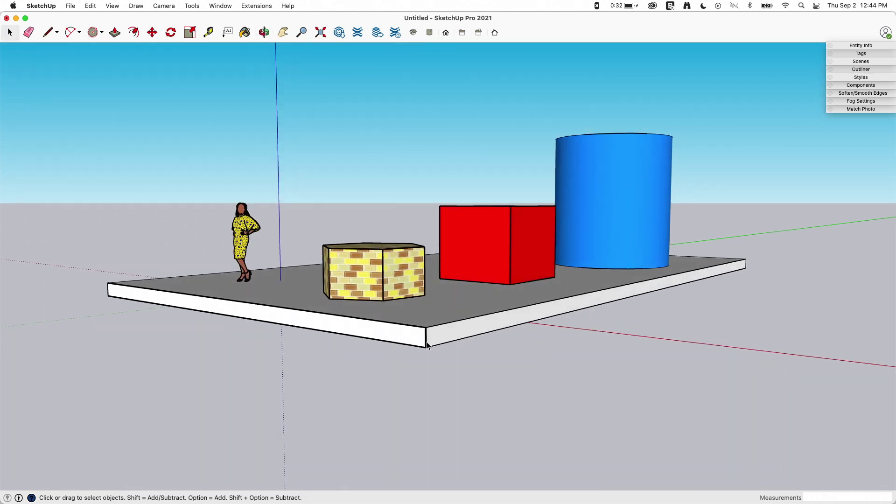
middle_drag(427, 343, 434, 378)
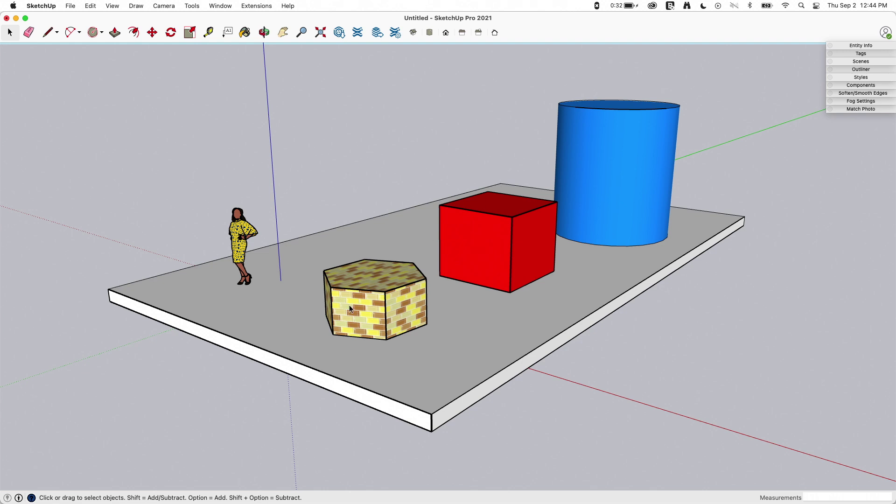
click(110, 6)
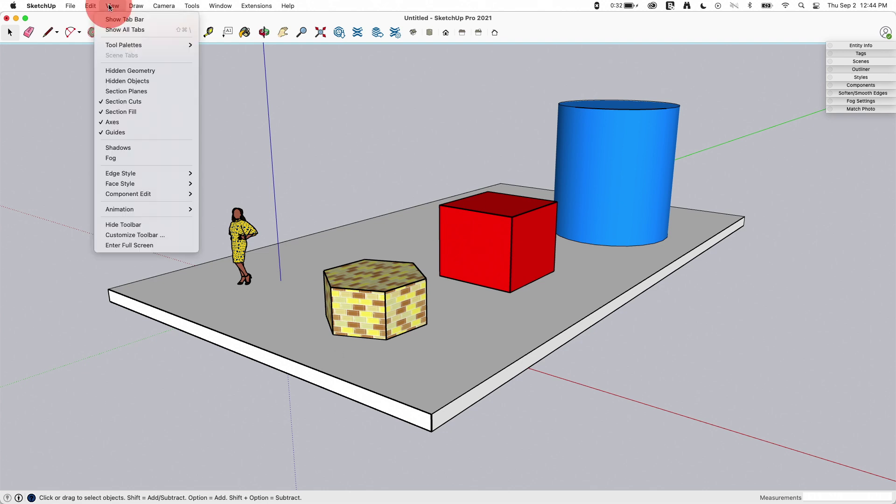
drag(109, 7, 219, 211)
- Turn the Profiles edge style back on for the model
middle_drag(586, 307, 606, 297)
click(111, 6)
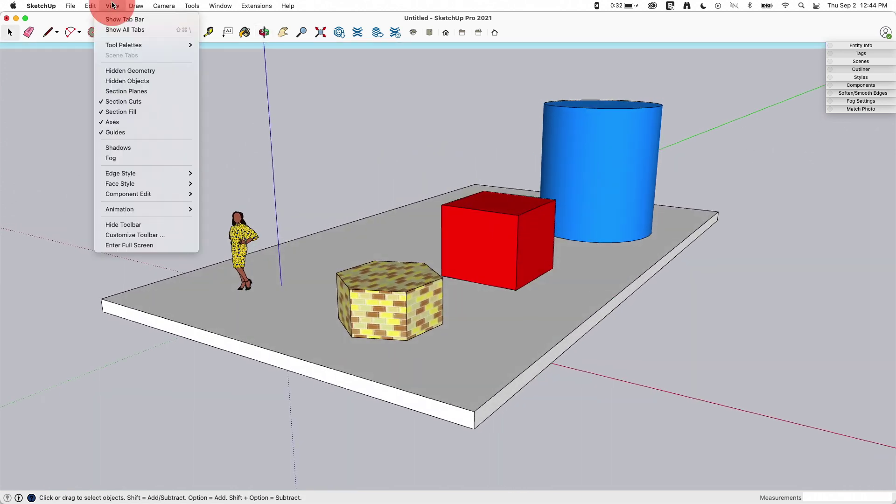
click(130, 176)
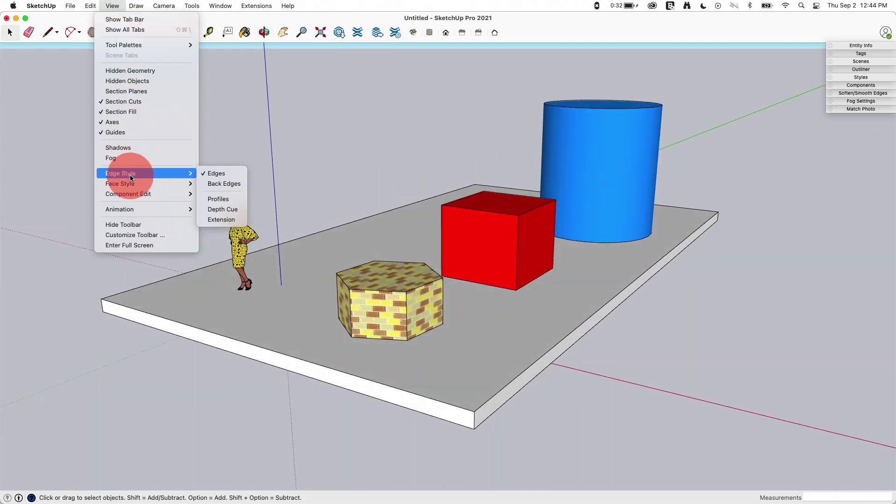
click(213, 199)
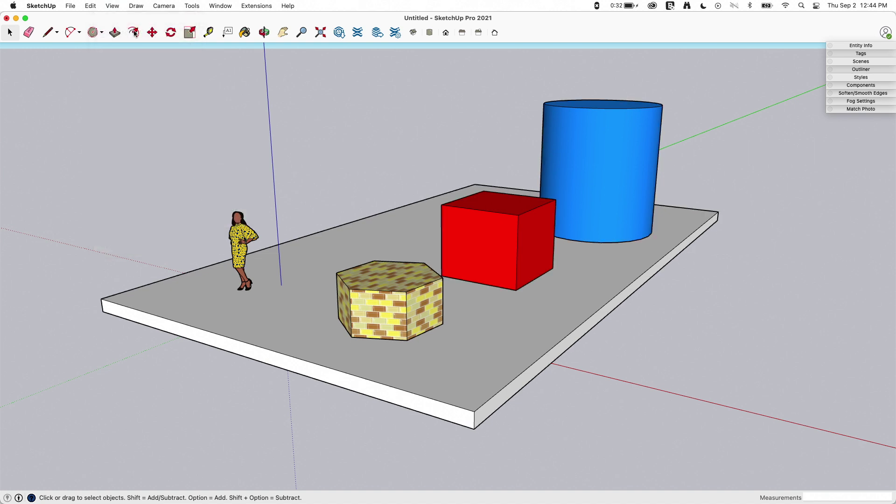
- Turn on the Extension edge style and inspect the line ends at the platform's corner and on the objects
click(112, 6)
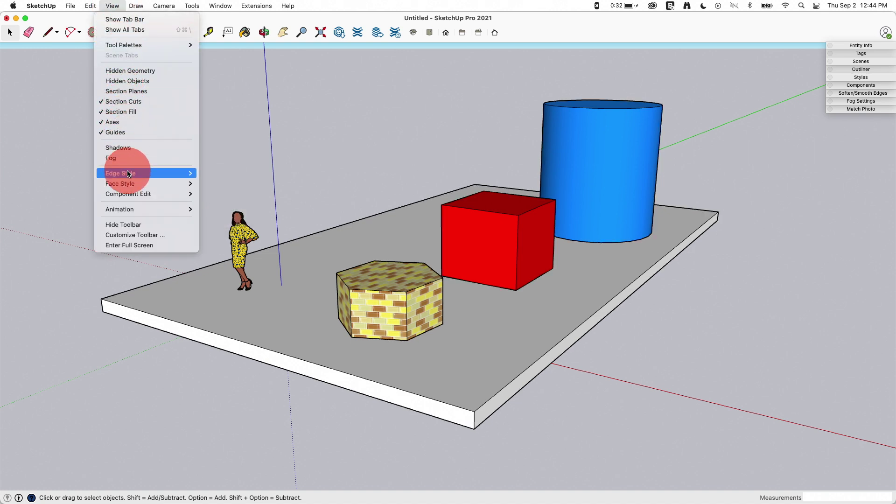
mouse_move(196, 175)
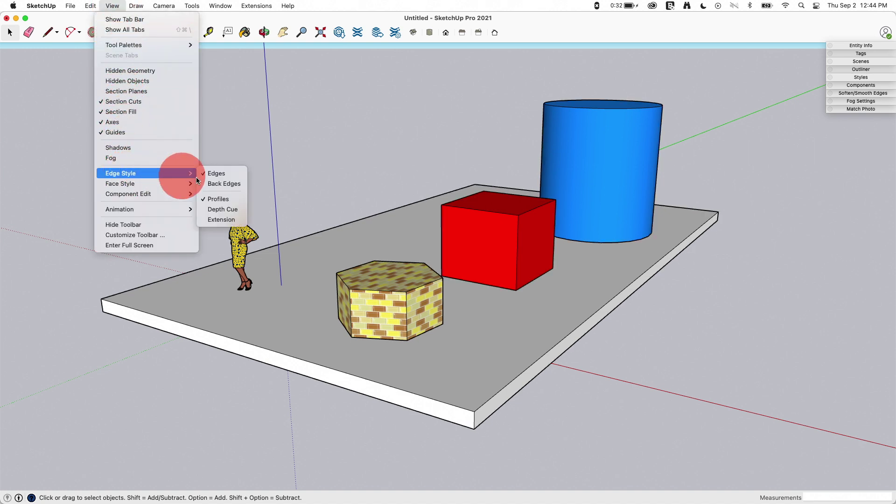
click(222, 220)
scroll(493, 470, up, 6)
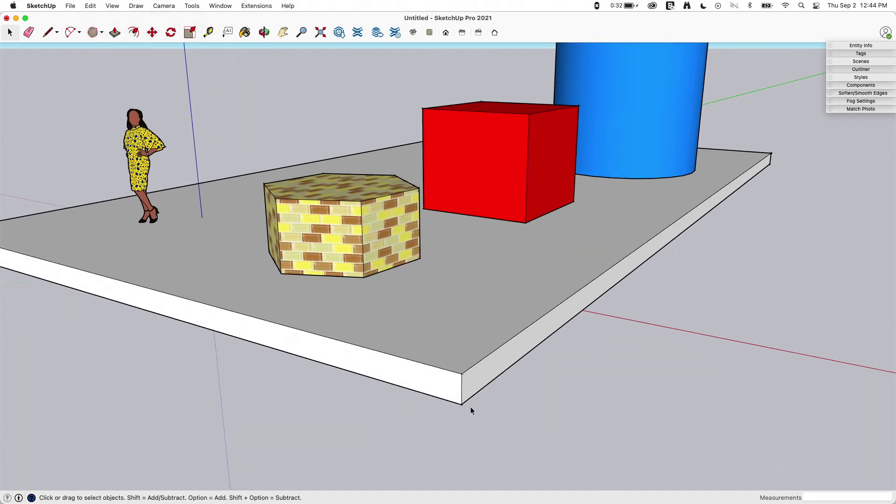
mouse_move(466, 409)
middle_down()
mouse_move(436, 420)
mouse_move(472, 452)
middle_up()
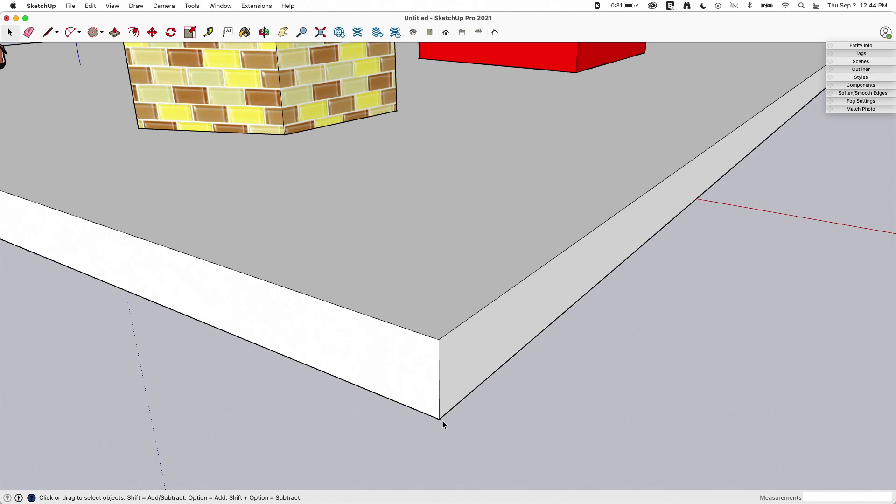
scroll(440, 419, down, 3)
mouse_move(438, 383)
middle_down()
mouse_move(436, 362)
mouse_move(478, 391)
middle_up()
scroll(467, 382, up, 3)
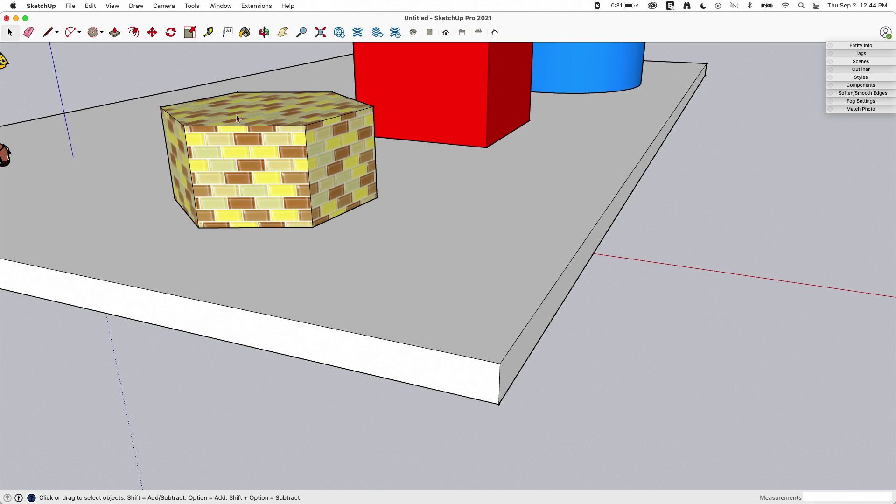
scroll(411, 350, down, 5)
mouse_move(404, 408)
middle_down()
mouse_move(656, 444)
mouse_move(596, 394)
mouse_move(562, 381)
mouse_move(494, 381)
middle_up()
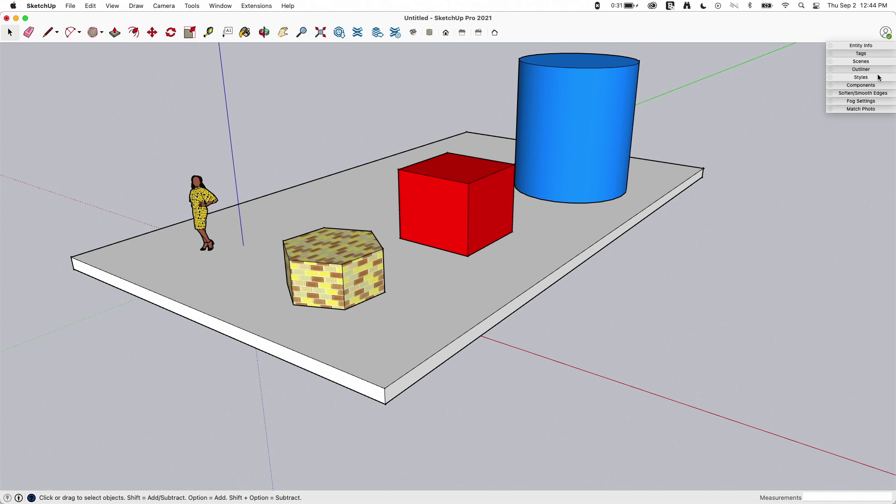
- Increase the Extension length in the edge settings of the current style
click(846, 78)
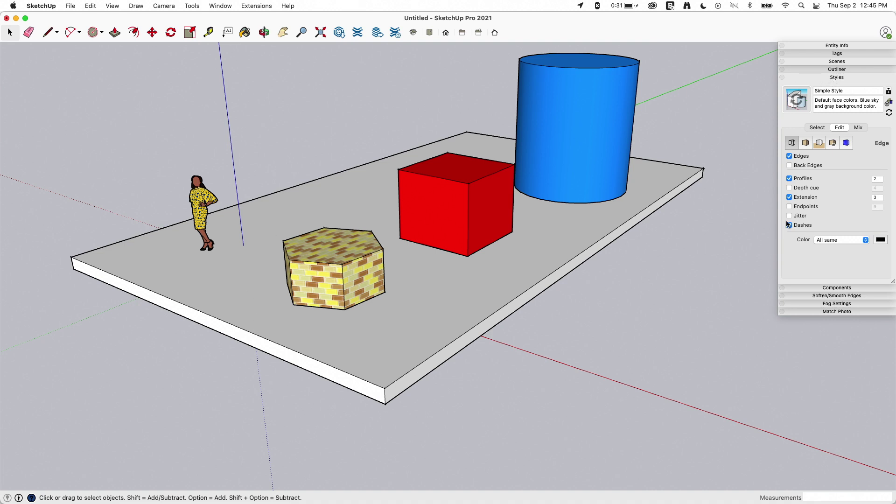
click(869, 197)
click(866, 201)
key(Return)
click(811, 77)
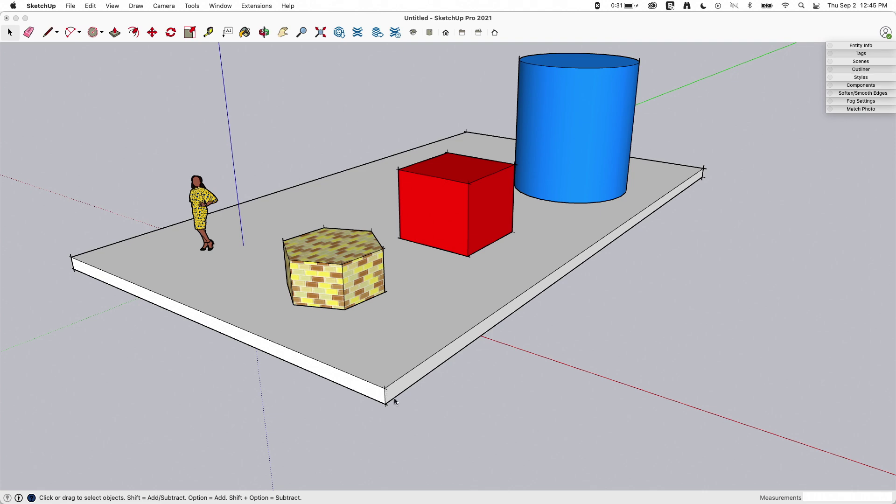
- Inspect the lengthened line extensions at the corners of the platform, box and hexagonal prism
middle_drag(430, 311, 381, 322)
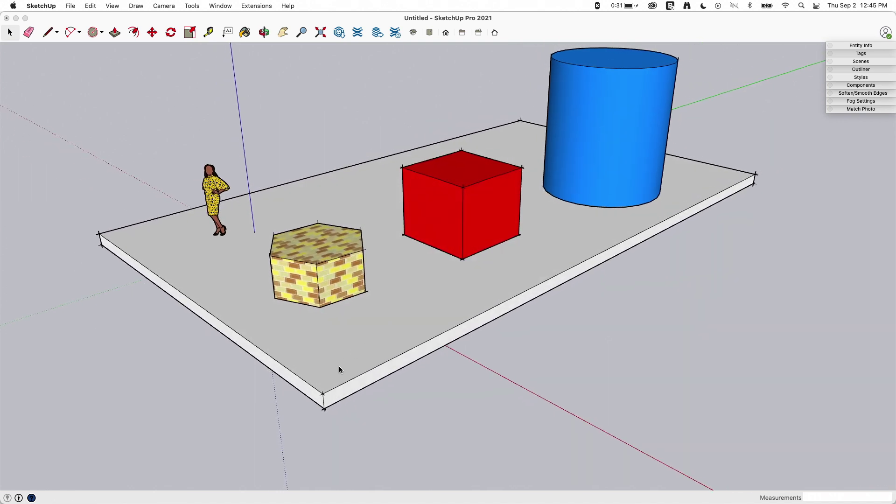
scroll(315, 406, up, 3)
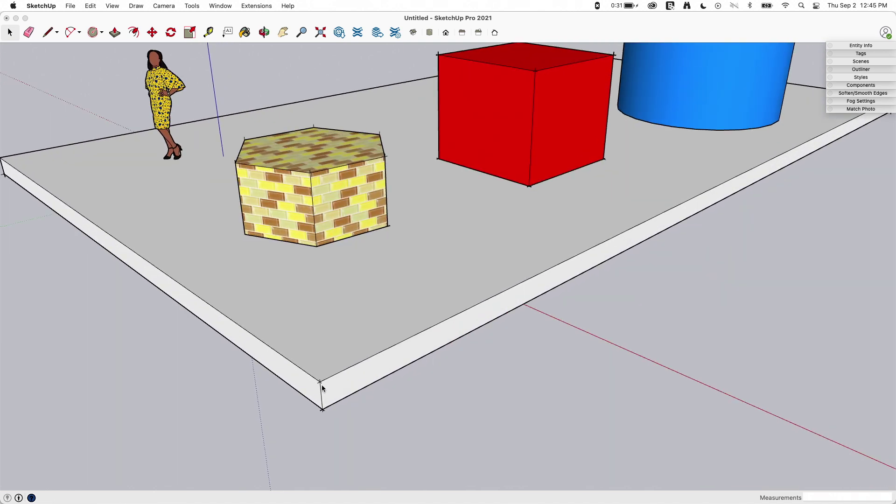
key(l)
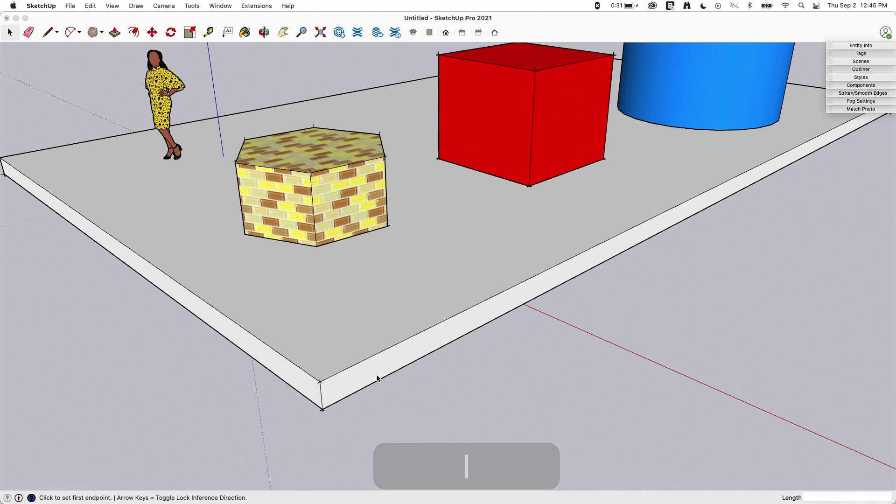
scroll(363, 397, down, 3)
mouse_move(363, 397)
middle_down()
mouse_move(363, 383)
mouse_move(374, 385)
middle_up()
click(90, 6)
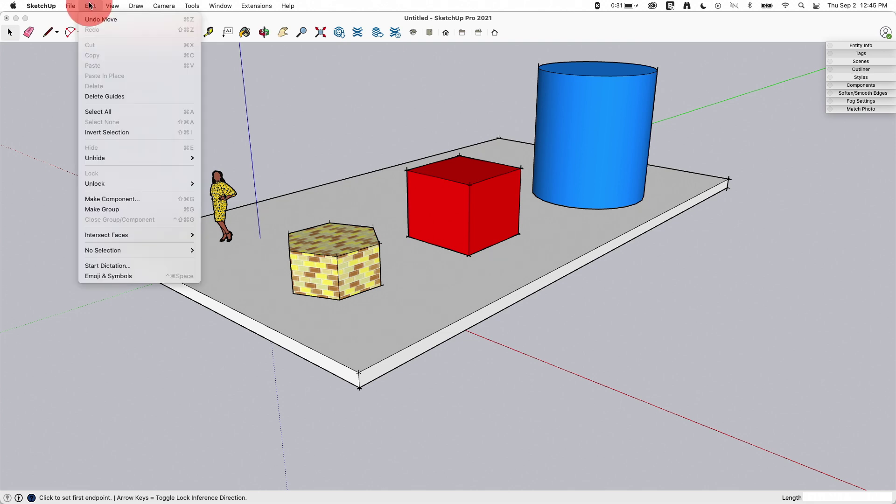
click(534, 259)
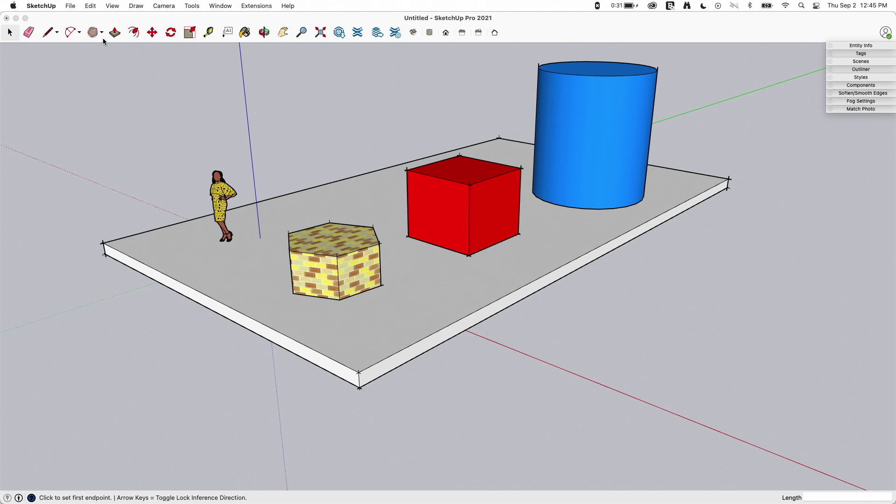
- Turn off the Extension edge style so the lines end at the objects' corners
drag(112, 6, 222, 220)
middle_drag(255, 305, 383, 202)
scroll(378, 457, down, 1)
scroll(353, 310, up, 2)
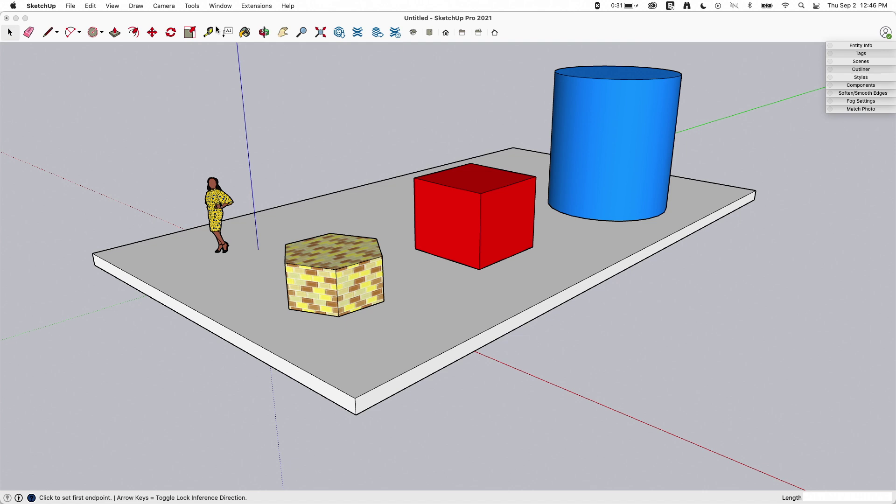
- Turn on the X-ray face style and examine the geometry behind the see-through faces
click(112, 6)
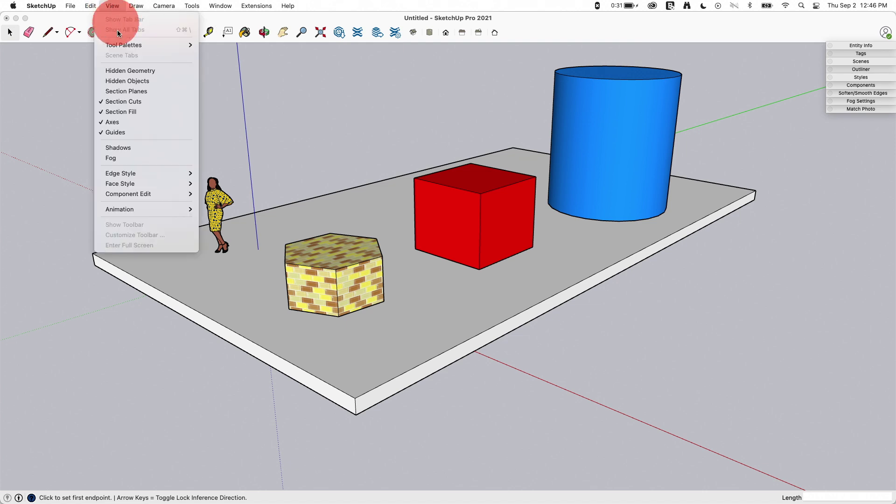
click(128, 185)
click(240, 187)
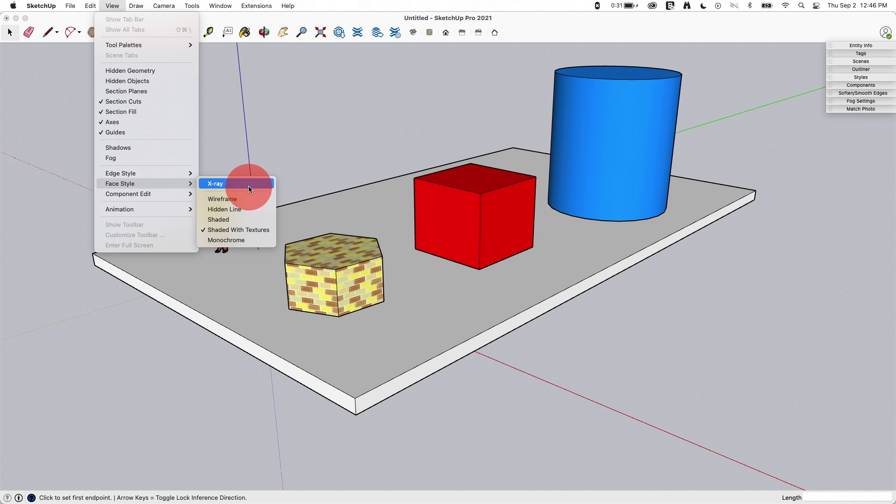
drag(248, 187, 510, 172)
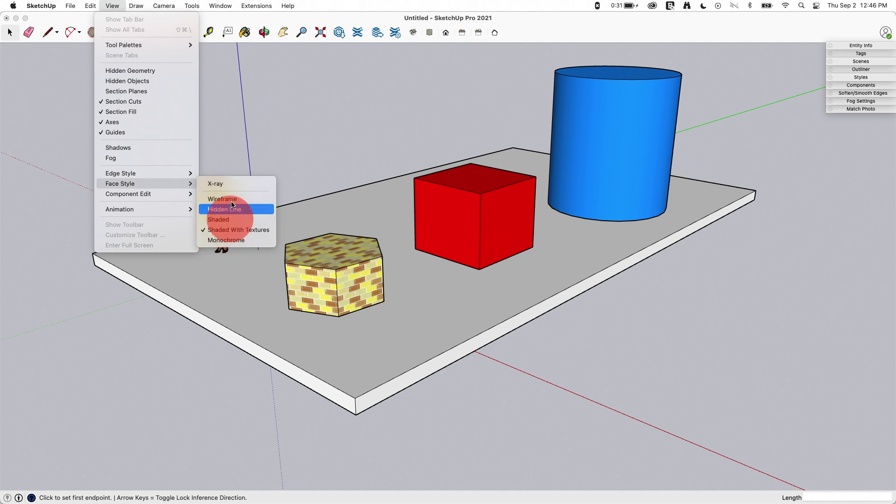
click(232, 186)
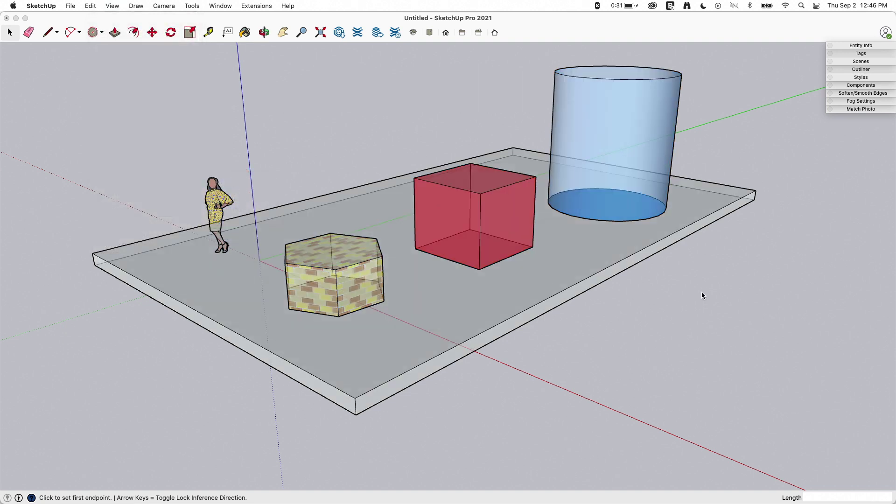
middle_drag(613, 217, 540, 215)
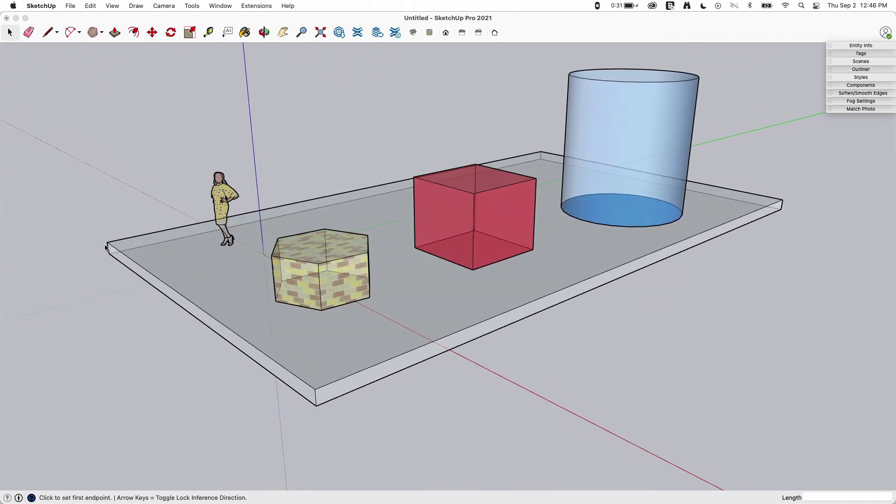
middle_drag(452, 290, 413, 158)
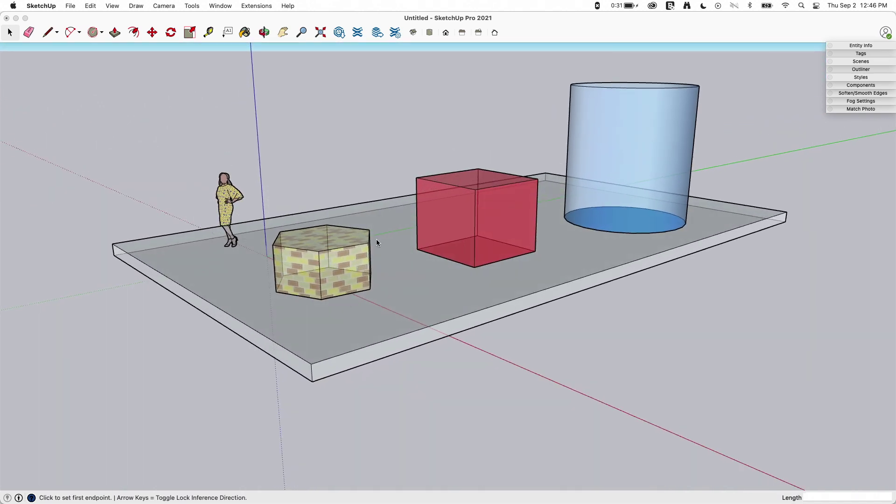
- Turn off the X-ray face style so the faces are opaque again
click(112, 6)
click(128, 186)
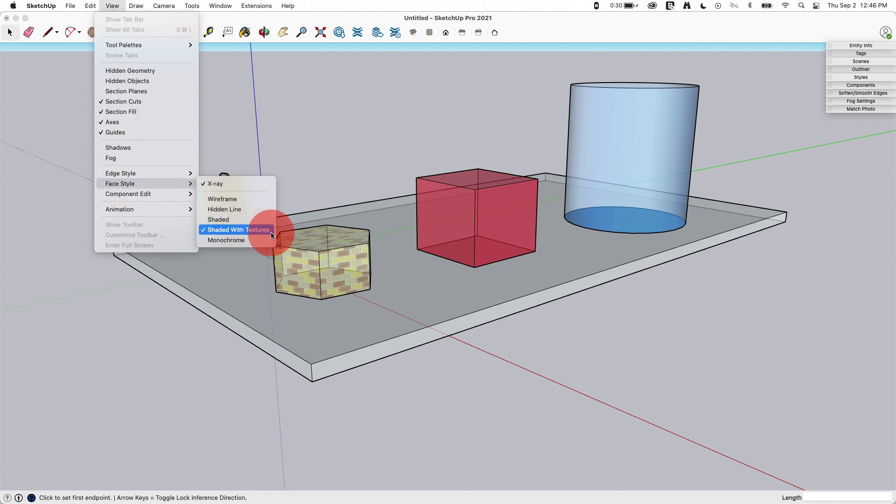
click(230, 184)
- Switch the face style to Wireframe so only the model's edges are displayed
drag(112, 6, 253, 199)
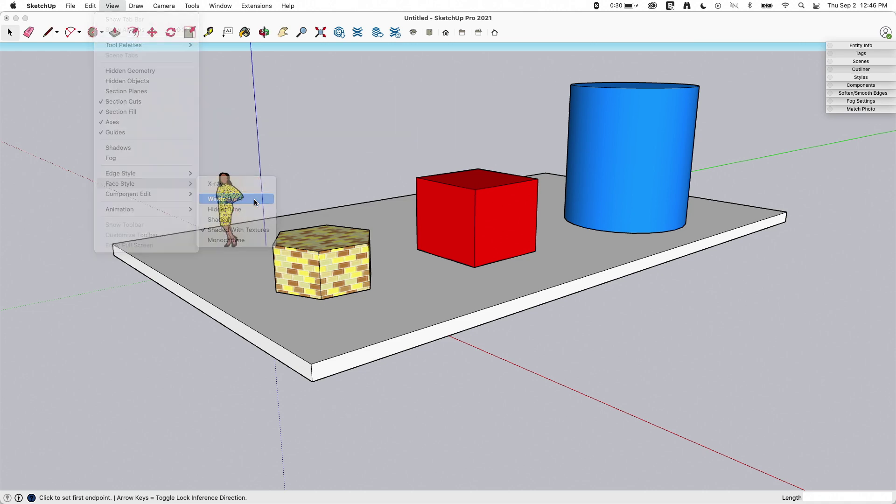
middle_drag(518, 267, 550, 283)
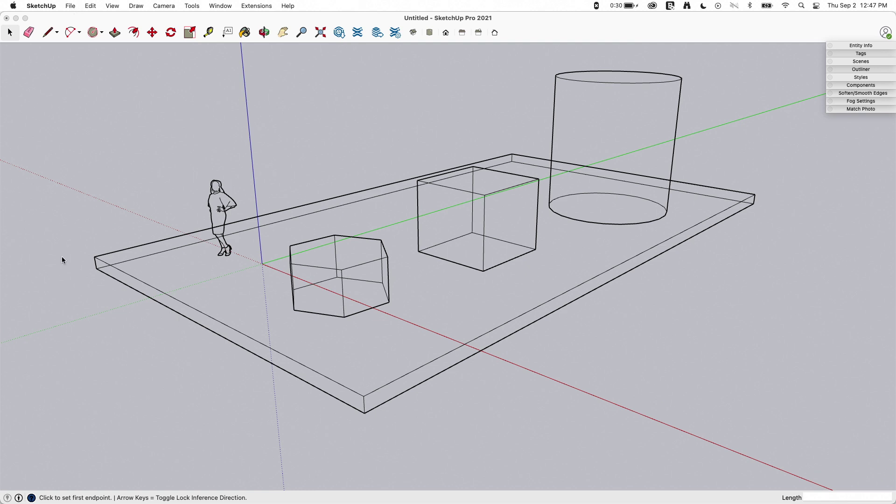
mouse_move(441, 257)
middle_down()
mouse_move(389, 218)
mouse_move(260, 178)
mouse_move(134, 276)
mouse_move(392, 284)
middle_up()
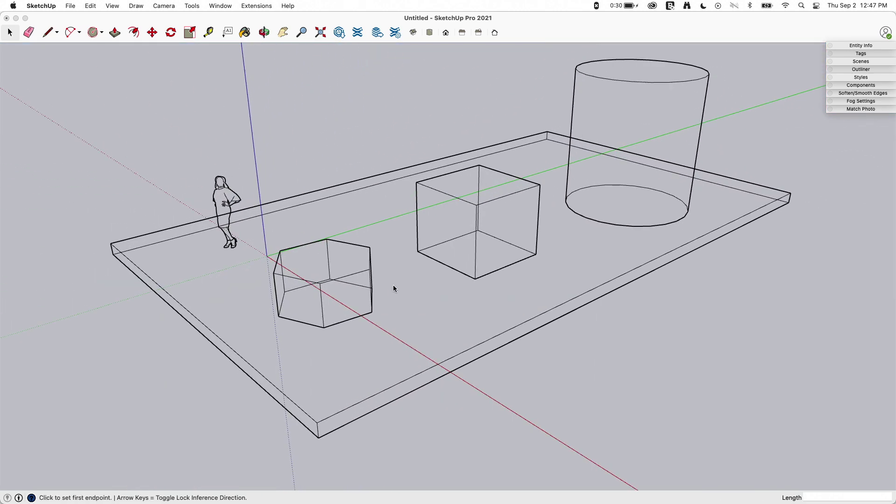
- Try to select faces of the hexagonal prism and the box in the wireframe display
click(344, 307)
key(space)
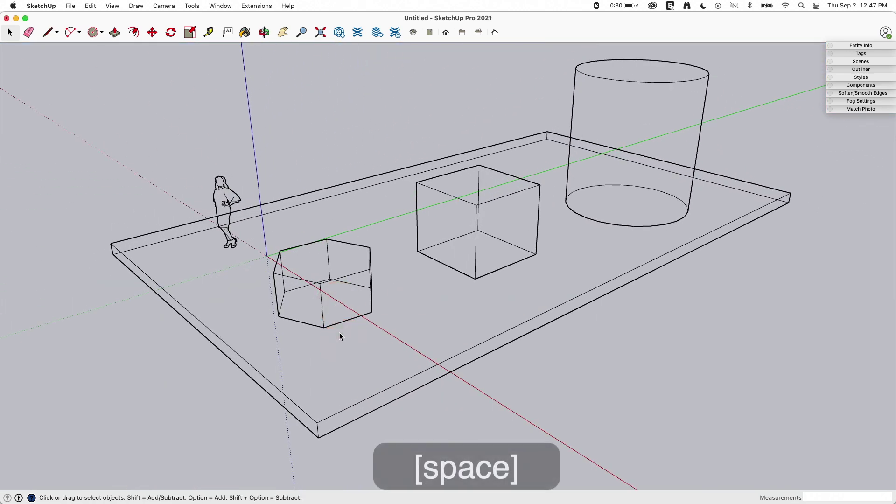
click(436, 250)
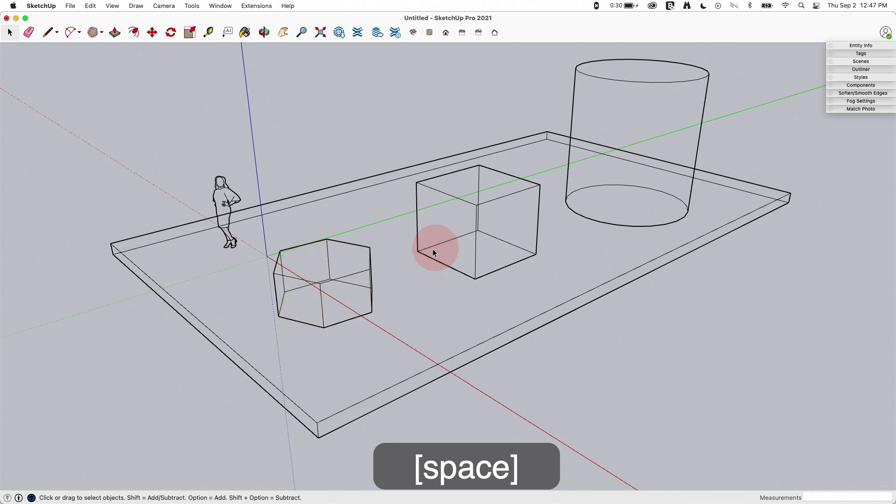
click(371, 275)
click(371, 197)
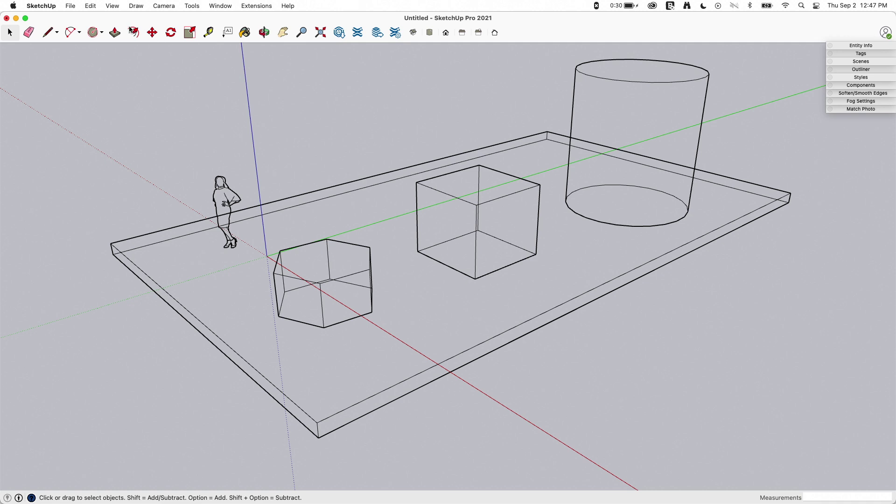
- Switch the face style to Hidden Line and examine the uncoloured objects from several angles
mouse_move(112, 5)
mouse_down()
mouse_move(119, 195)
mouse_move(121, 184)
mouse_move(216, 189)
mouse_move(246, 210)
mouse_up()
key(o)
mouse_move(686, 314)
mouse_down()
mouse_move(586, 198)
mouse_move(650, 13)
mouse_move(810, 242)
mouse_move(817, 316)
mouse_move(649, 328)
mouse_move(584, 166)
mouse_move(706, 231)
mouse_move(594, 184)
mouse_move(614, 255)
mouse_move(680, 374)
mouse_move(713, 378)
mouse_move(731, 238)
mouse_move(642, 316)
mouse_move(626, 236)
mouse_move(646, 183)
mouse_move(738, 168)
mouse_move(764, 181)
mouse_move(842, 267)
mouse_move(804, 322)
mouse_move(734, 326)
mouse_move(667, 275)
mouse_move(656, 312)
mouse_move(646, 272)
mouse_move(589, 210)
mouse_move(424, 196)
mouse_move(222, 209)
mouse_move(499, 274)
mouse_move(658, 282)
mouse_move(719, 314)
mouse_move(660, 214)
mouse_move(667, 182)
mouse_move(865, 198)
mouse_move(887, 219)
mouse_move(880, 240)
mouse_move(762, 262)
mouse_move(672, 259)
mouse_move(658, 294)
mouse_move(671, 306)
mouse_up()
key(space)
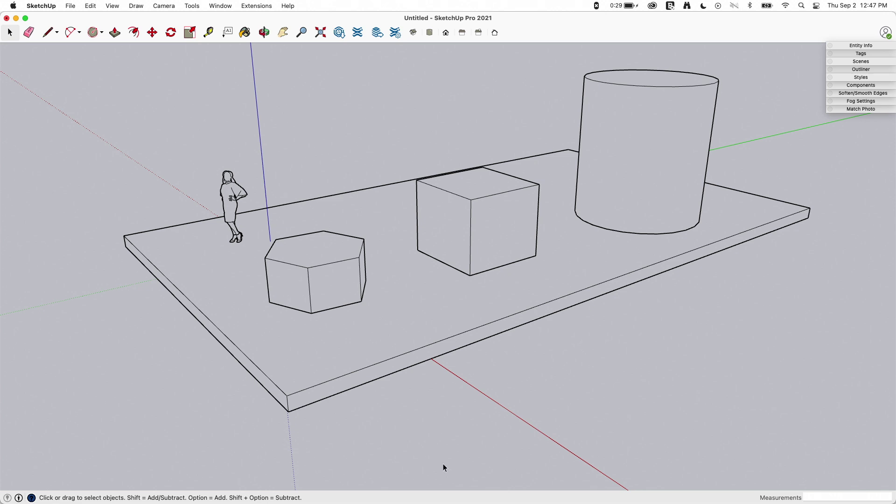
scroll(573, 339, down, 1)
key(o)
drag(402, 96, 380, 117)
key(space)
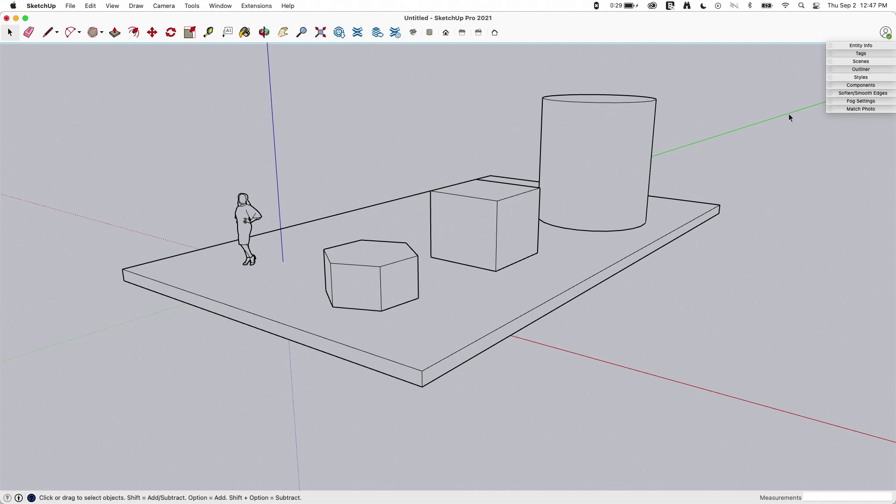
key(o)
drag(672, 80, 831, 150)
key(space)
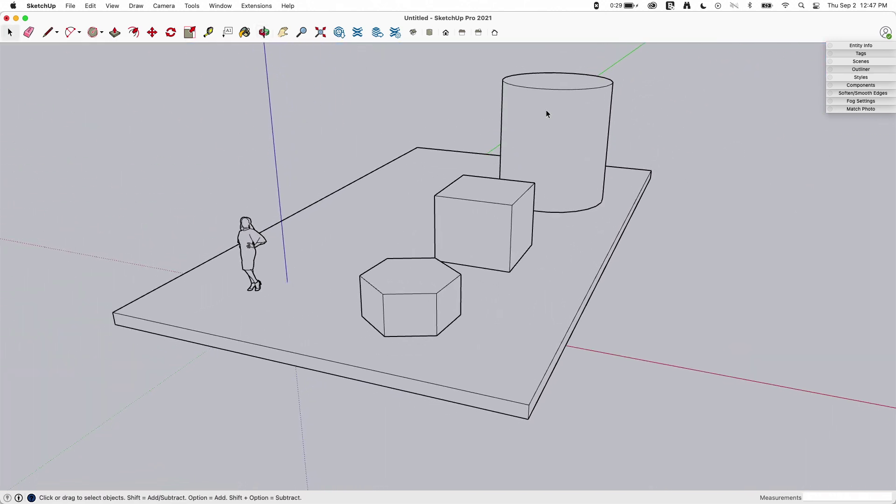
middle_drag(592, 410, 572, 388)
- Switch the face style to Shaded and examine how the brick-textured hexagonal prism is coloured
click(112, 6)
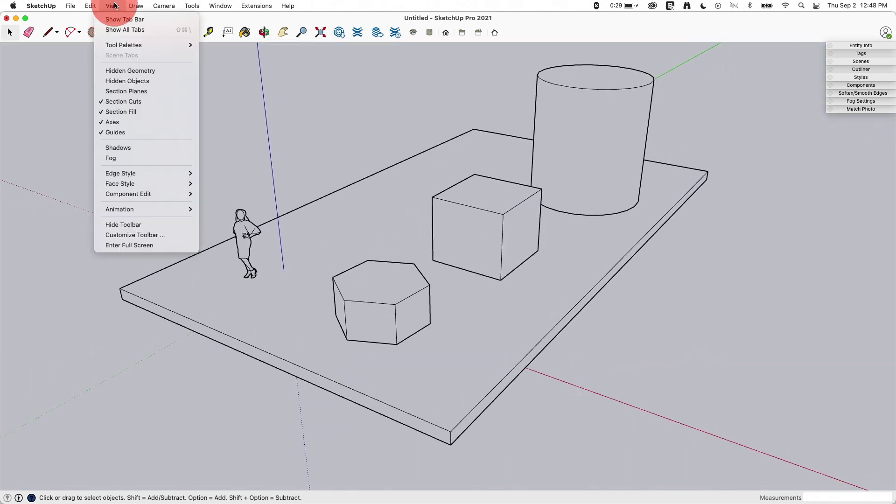
mouse_move(144, 183)
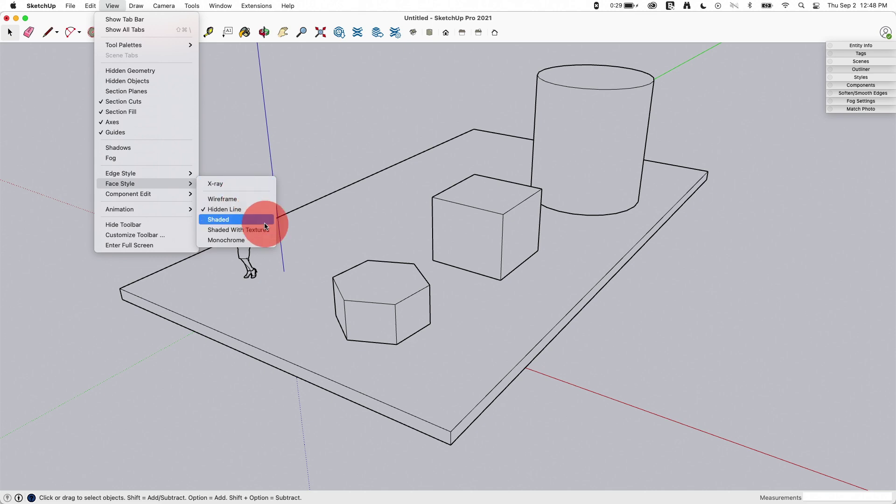
click(244, 220)
mouse_move(696, 262)
middle_down()
mouse_move(702, 258)
mouse_move(579, 282)
mouse_move(506, 187)
mouse_move(534, 154)
mouse_move(677, 154)
mouse_move(740, 208)
mouse_move(757, 272)
mouse_move(748, 300)
mouse_move(682, 265)
mouse_move(569, 306)
mouse_move(525, 263)
mouse_move(312, 158)
mouse_move(378, 128)
mouse_move(553, 112)
mouse_move(632, 126)
mouse_move(700, 256)
mouse_move(714, 328)
middle_up()
drag(714, 328, 620, 258)
middle_drag(619, 258, 562, 297)
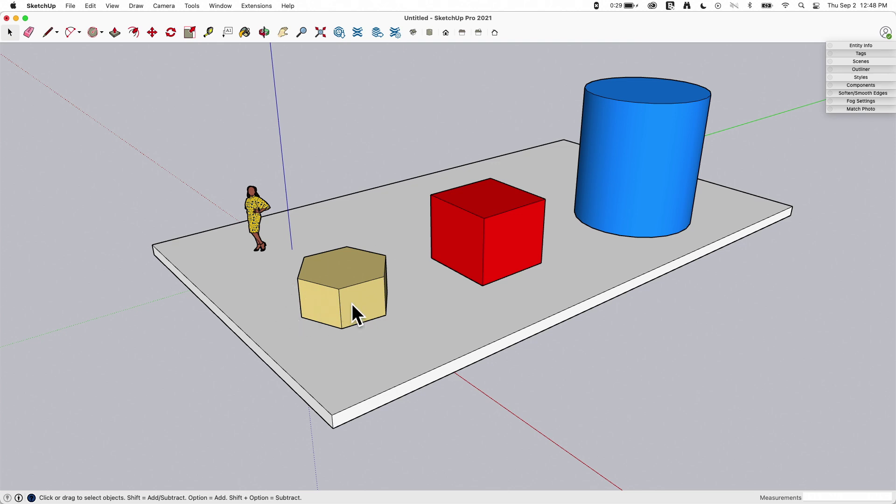
middle_drag(317, 312, 246, 305)
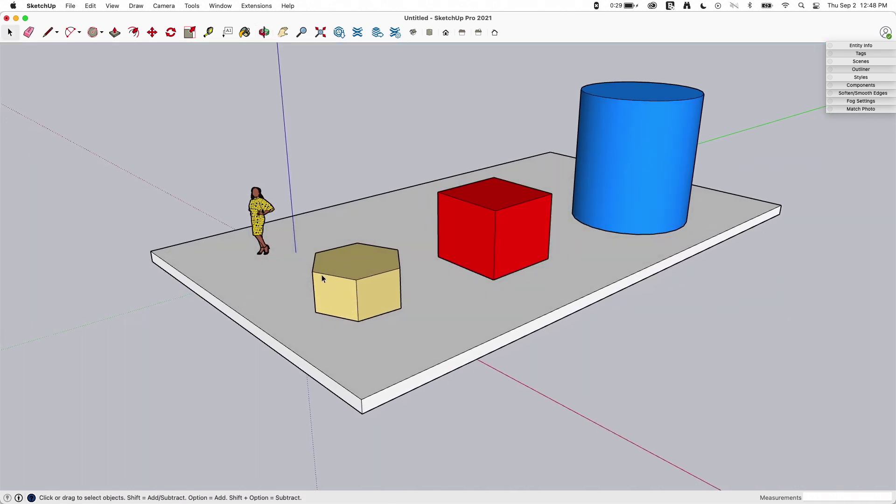
middle_drag(321, 276, 393, 301)
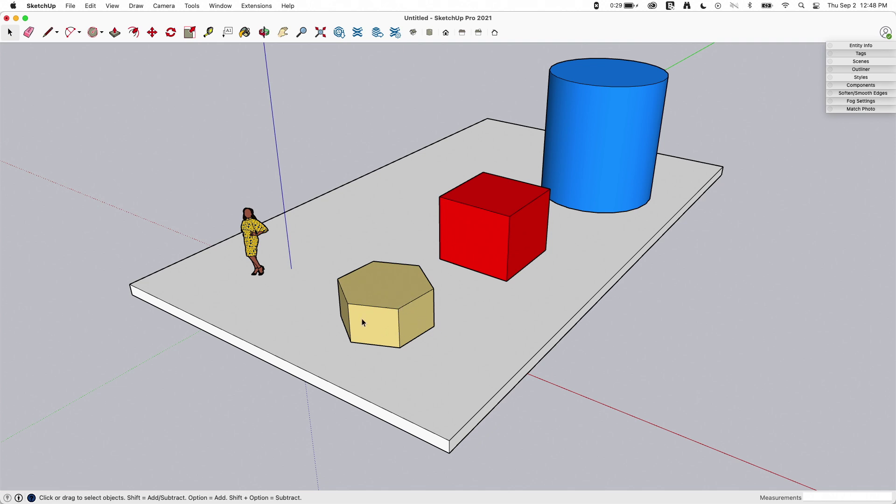
- Switch the face style to Shaded With Textures so the hexagonal prism displays its brick material, and view the model from another angle
middle_drag(413, 320, 576, 242)
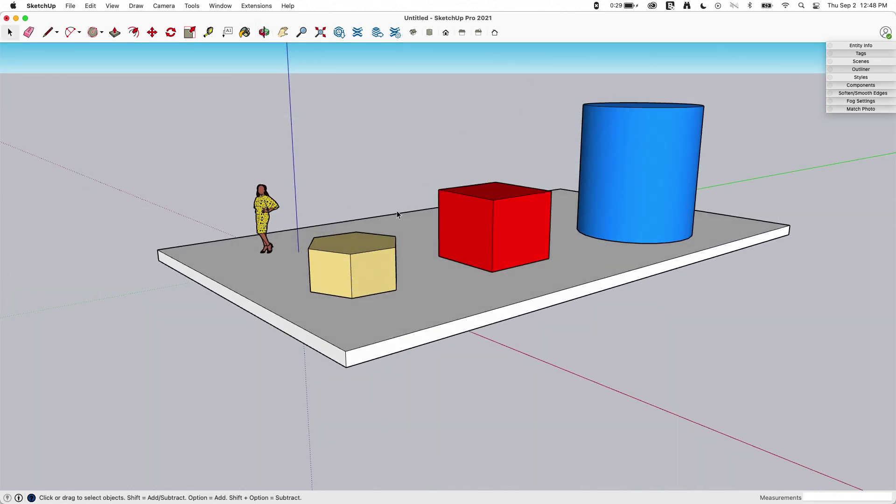
middle_drag(255, 267, 334, 273)
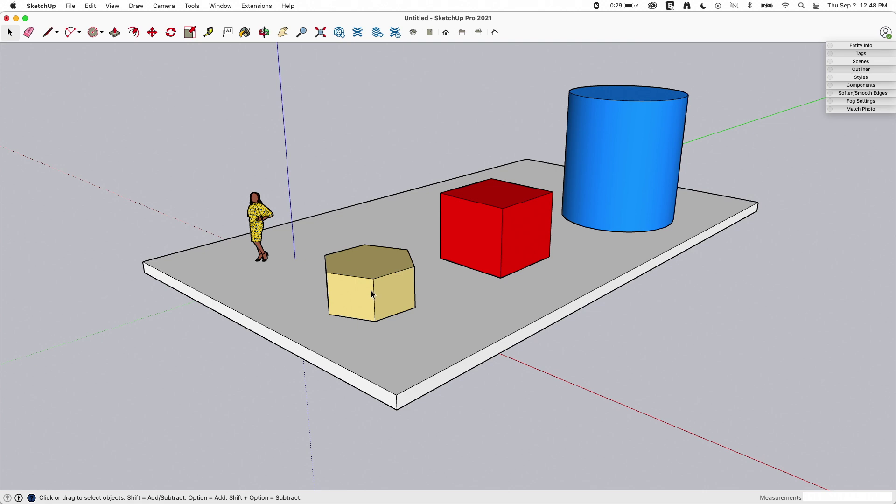
mouse_move(113, 6)
mouse_down()
mouse_move(119, 184)
mouse_move(240, 212)
mouse_move(248, 236)
mouse_up()
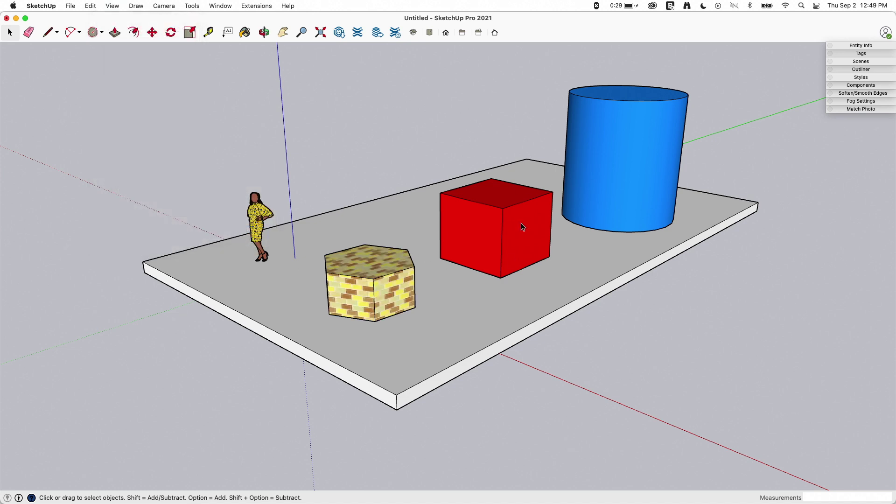
middle_drag(607, 207, 579, 209)
key(space)
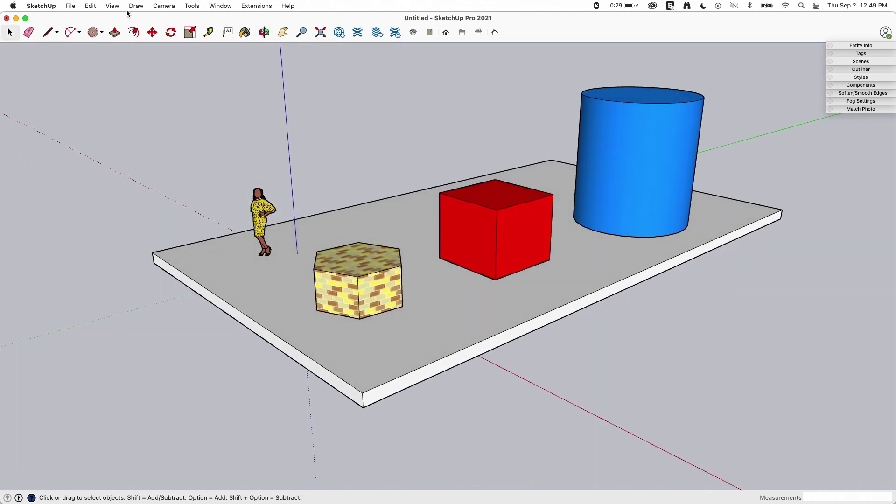
- Switch the face style to Monochrome and examine the objects without their materials from another angle
click(91, 5)
mouse_move(112, 6)
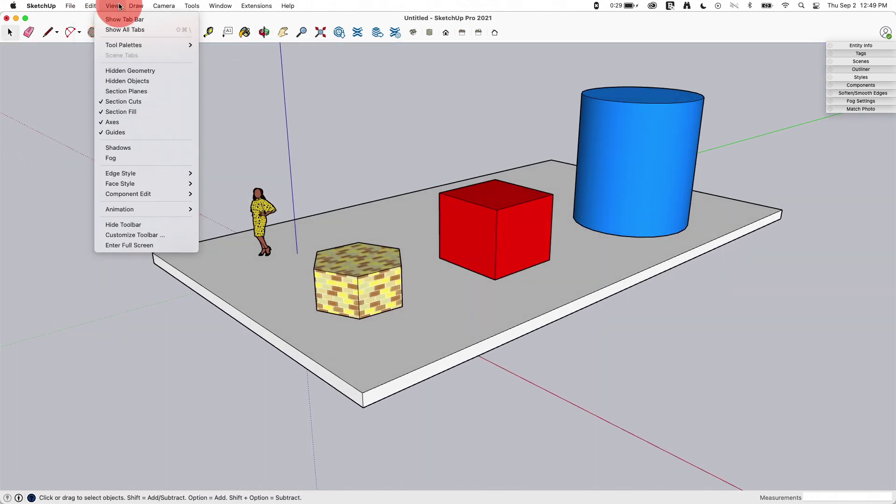
mouse_move(147, 183)
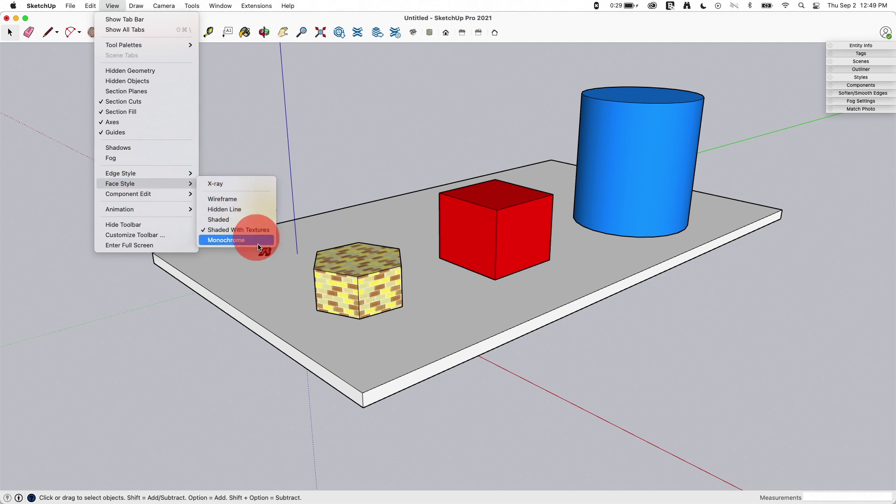
click(241, 240)
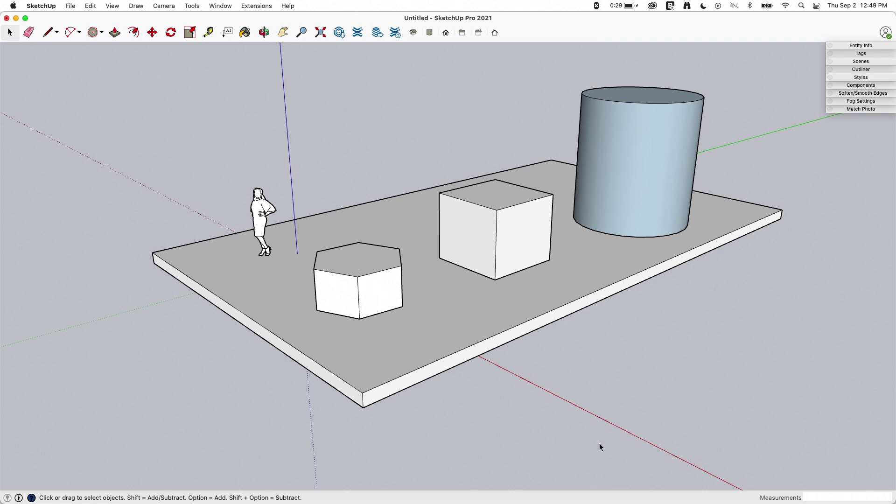
middle_drag(382, 322, 439, 336)
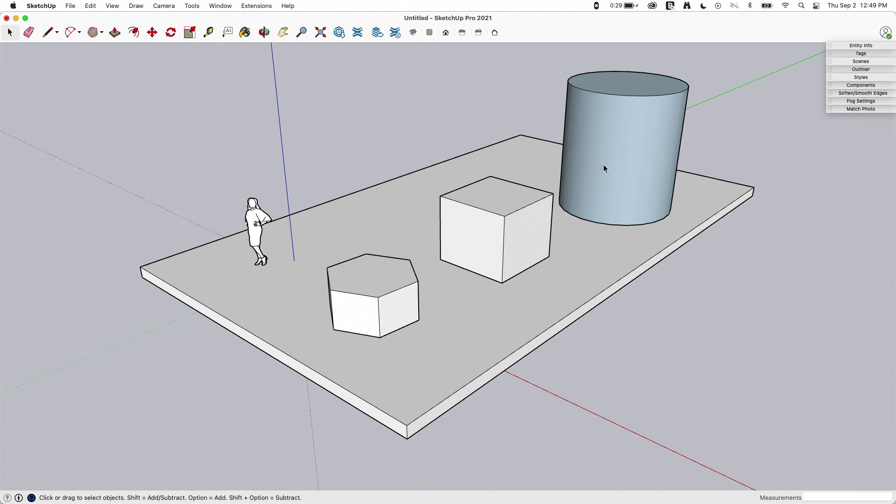
- Return the face style to Shaded With Textures and examine the coloured and textured objects from lower angles
mouse_move(113, 5)
mouse_down()
mouse_move(117, 213)
mouse_move(135, 184)
mouse_move(168, 185)
mouse_move(240, 229)
mouse_up()
middle_drag(485, 380, 555, 335)
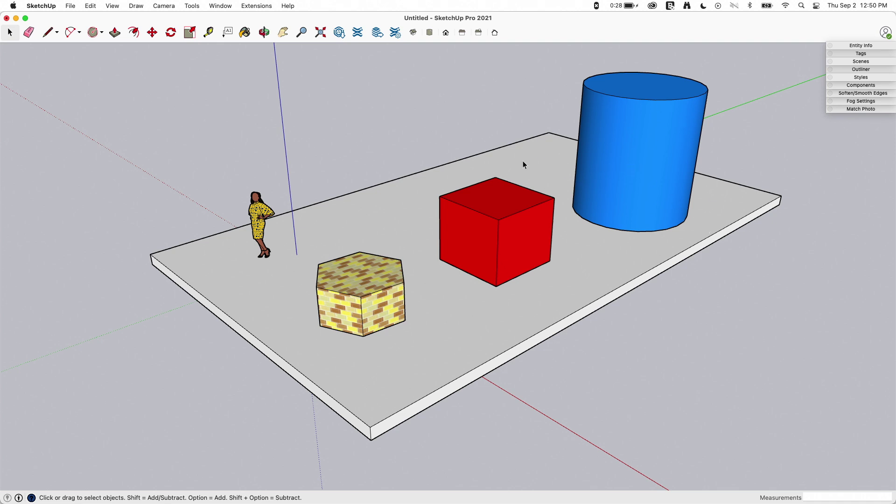
middle_drag(356, 237, 363, 201)
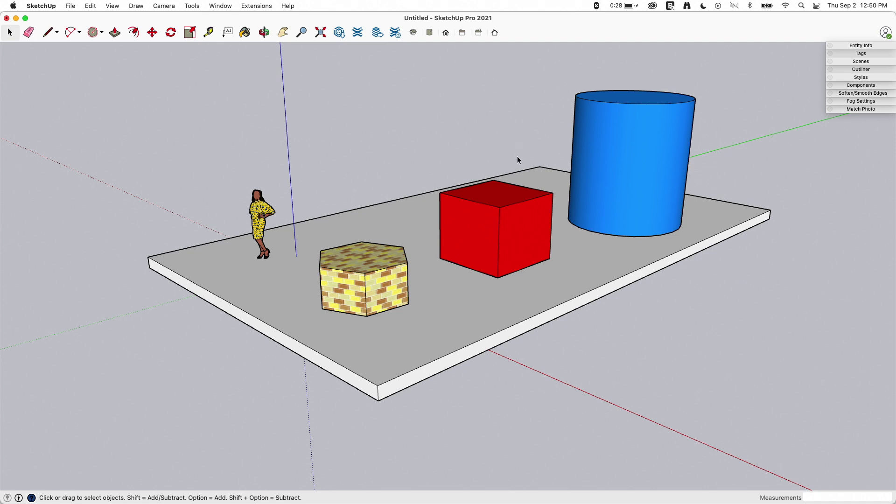
- Apply the Monochrome face style again and view the cylinder, box and hexagonal prism from higher above
click(112, 5)
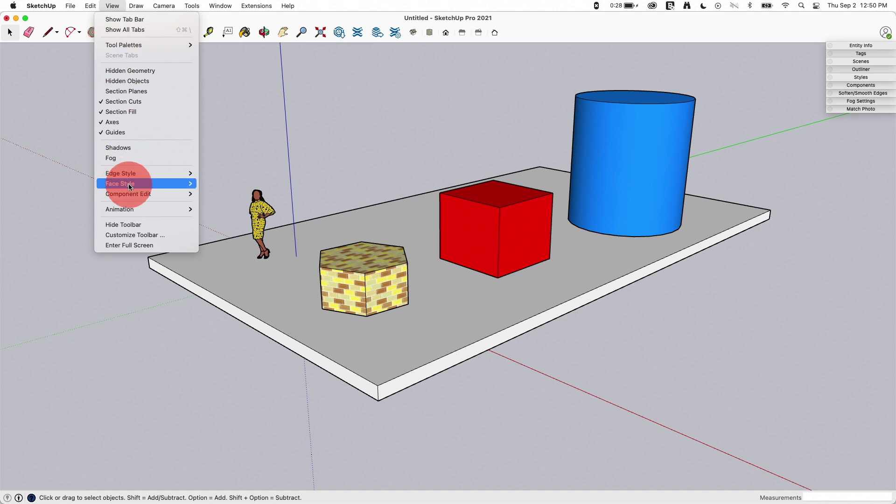
mouse_move(129, 184)
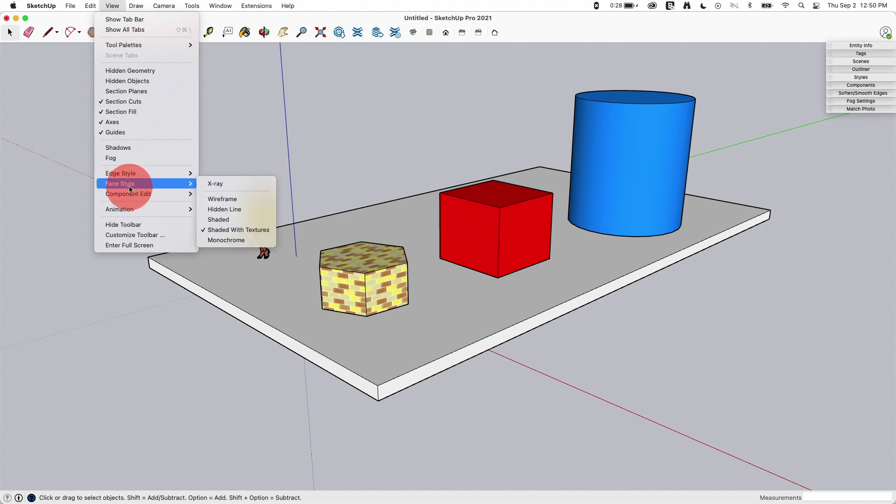
click(243, 240)
middle_drag(592, 138, 547, 192)
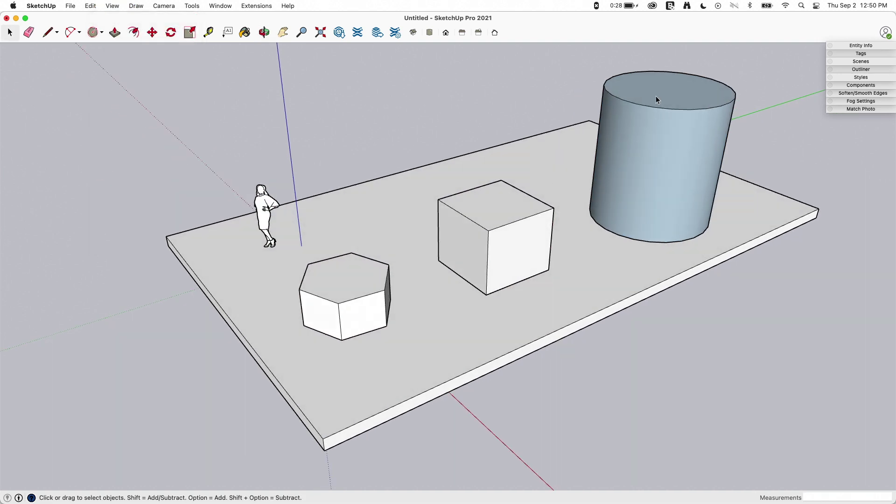